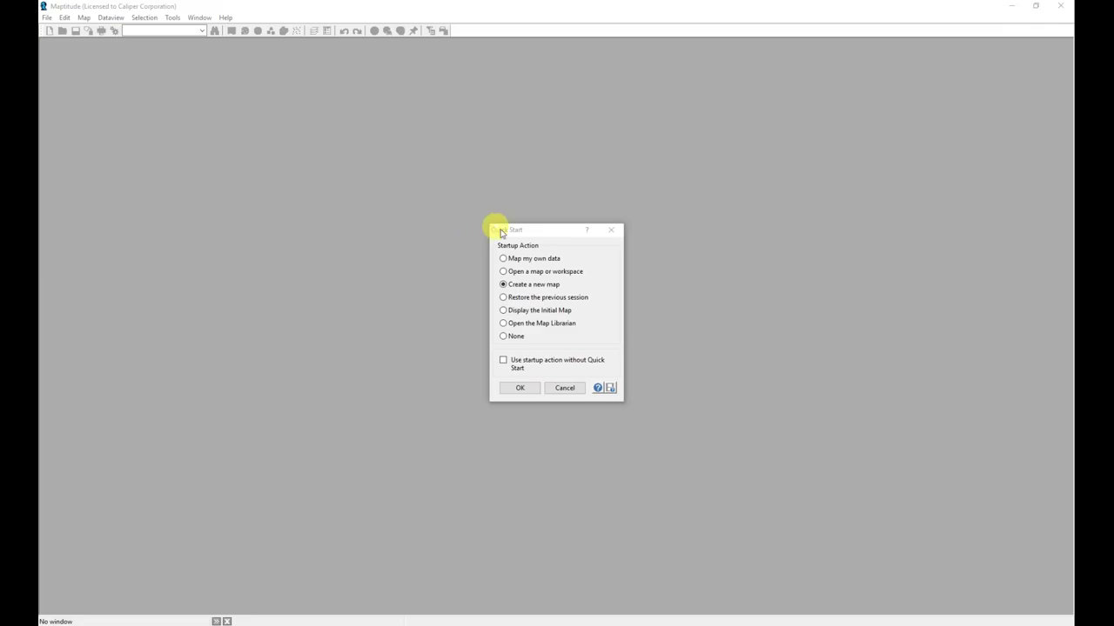
From the Quick Start dialog, open Drive Time Map.map in the Training folder.
{"action": "left_click", "coordinate": [502, 233]}
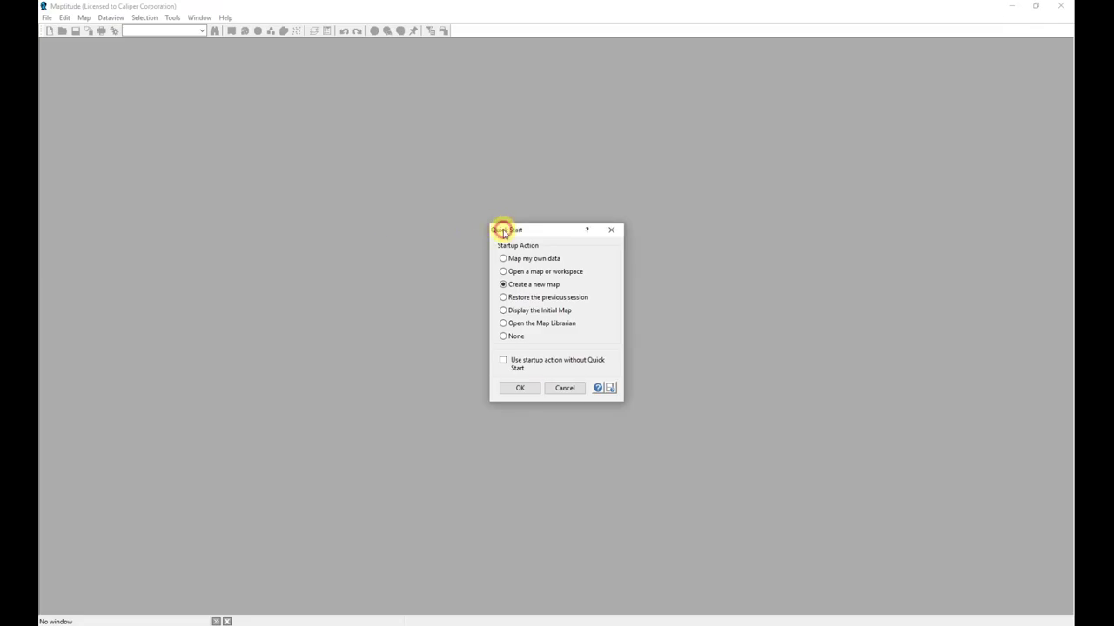
{"action": "left_click", "coordinate": [521, 273]}
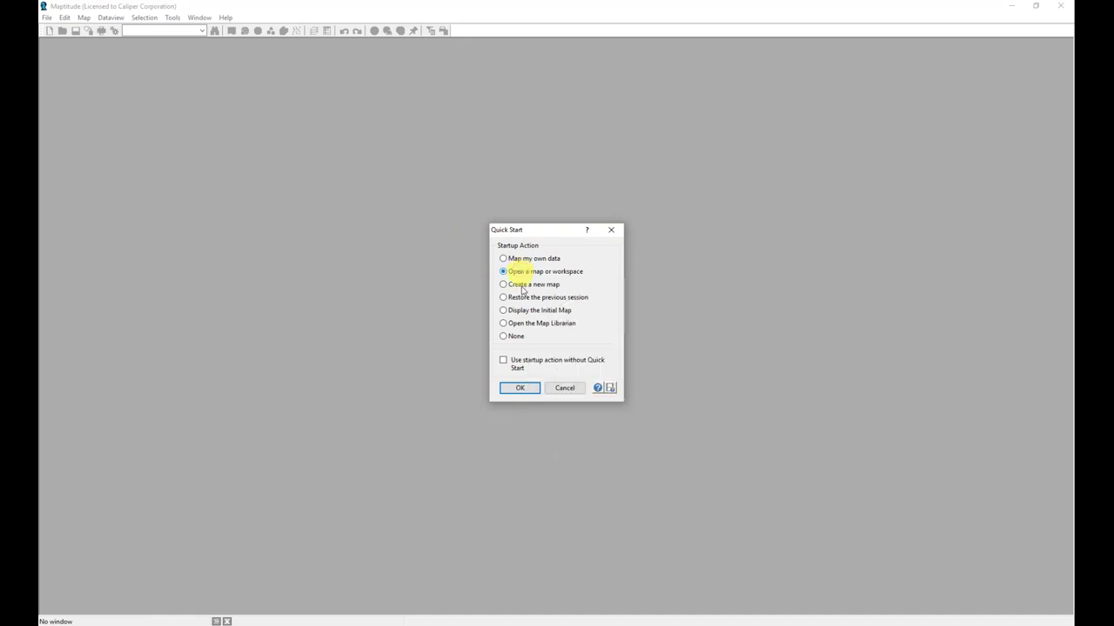
{"action": "left_click", "coordinate": [520, 389]}
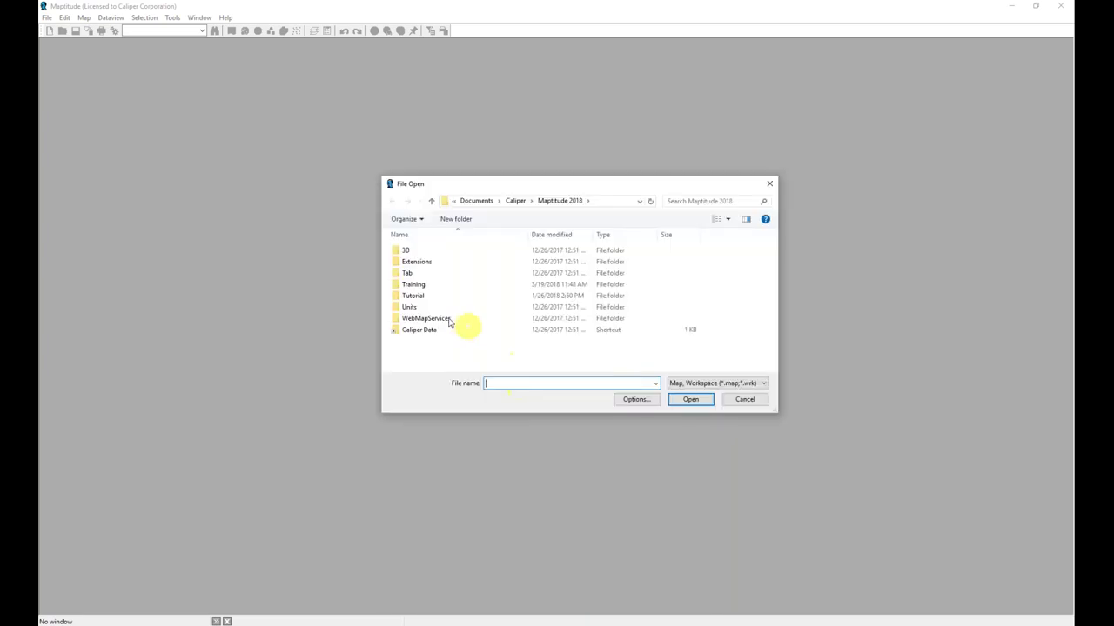
{"action": "double_click", "coordinate": [422, 286]}
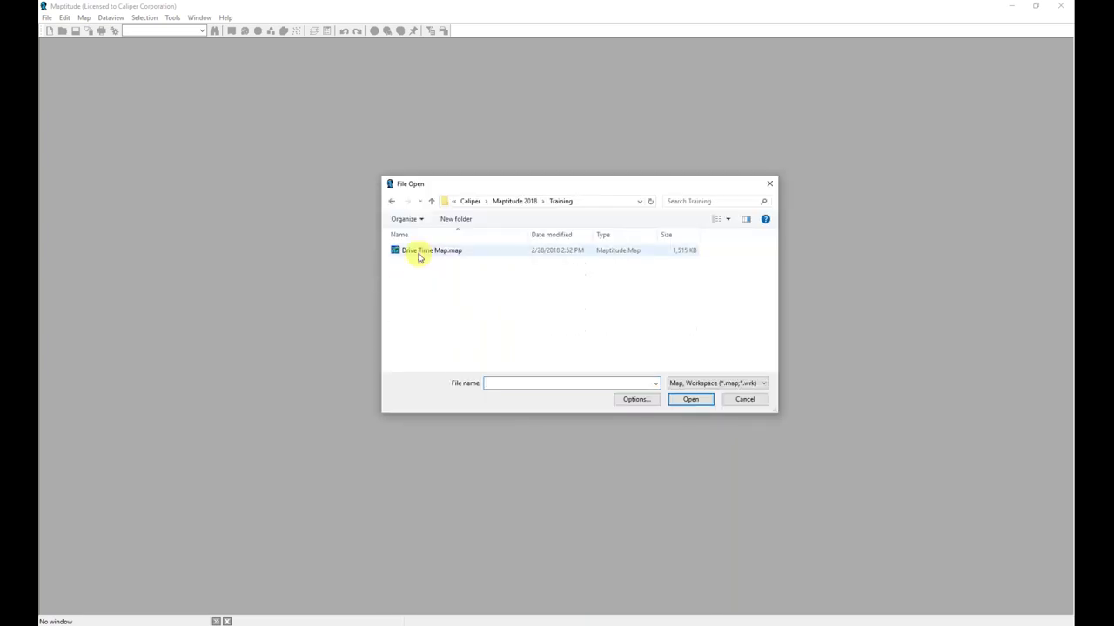
{"action": "left_click", "coordinate": [418, 252]}
{"action": "left_click", "coordinate": [696, 399]}
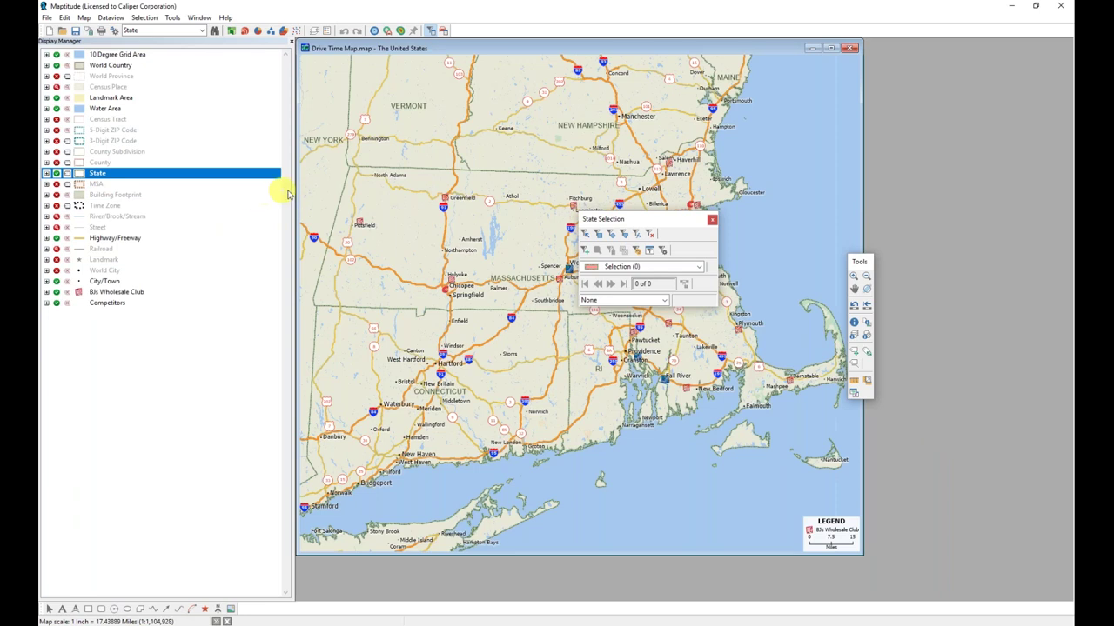
Narrow the Display Manager layer list and move the State selection toolbox off the map.
{"action": "left_click_drag", "start_coordinate": [293, 187], "coordinate": [218, 189]}
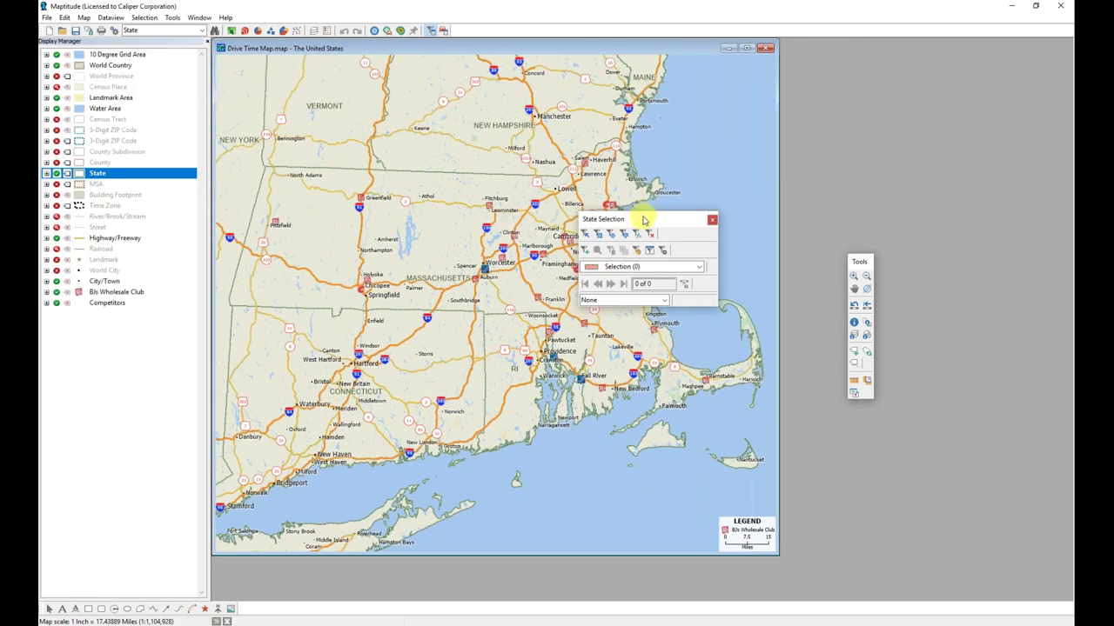
{"action": "left_click_drag", "start_coordinate": [639, 219], "coordinate": [113, 352]}
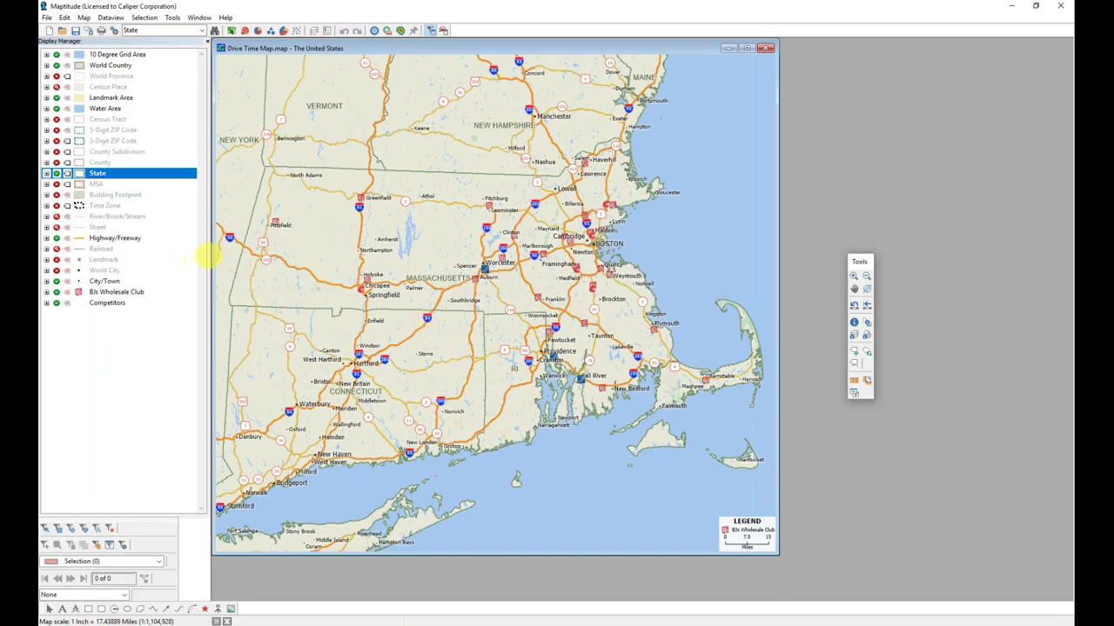
{"action": "left_click_drag", "start_coordinate": [209, 252], "coordinate": [188, 253]}
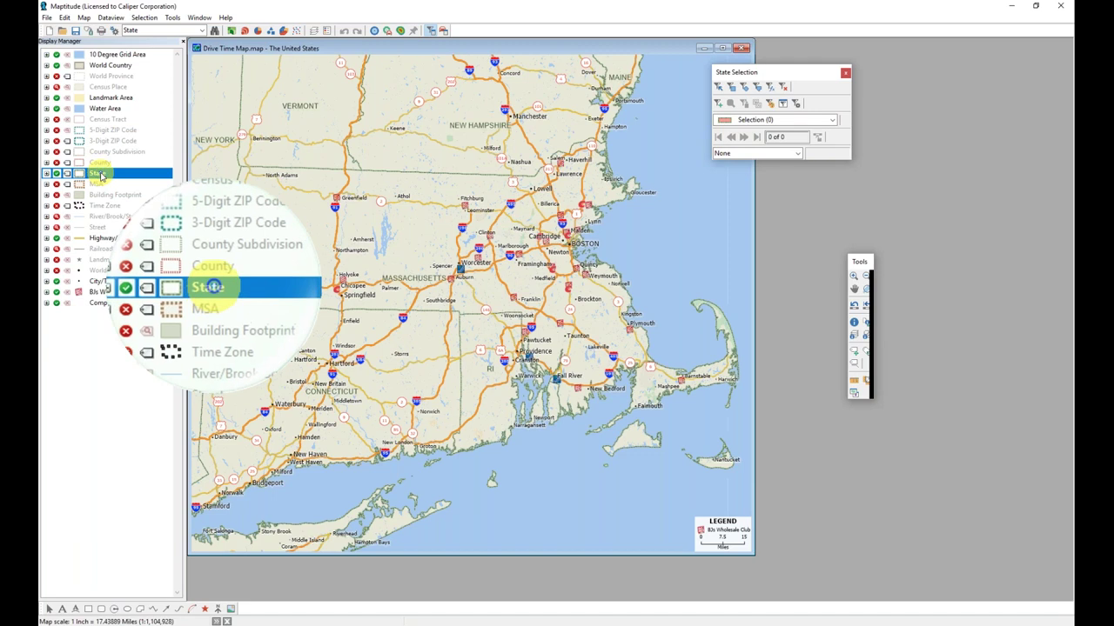
Make State the working layer and select Massachusetts directly on the map.
{"action": "right_click", "coordinate": [100, 176]}
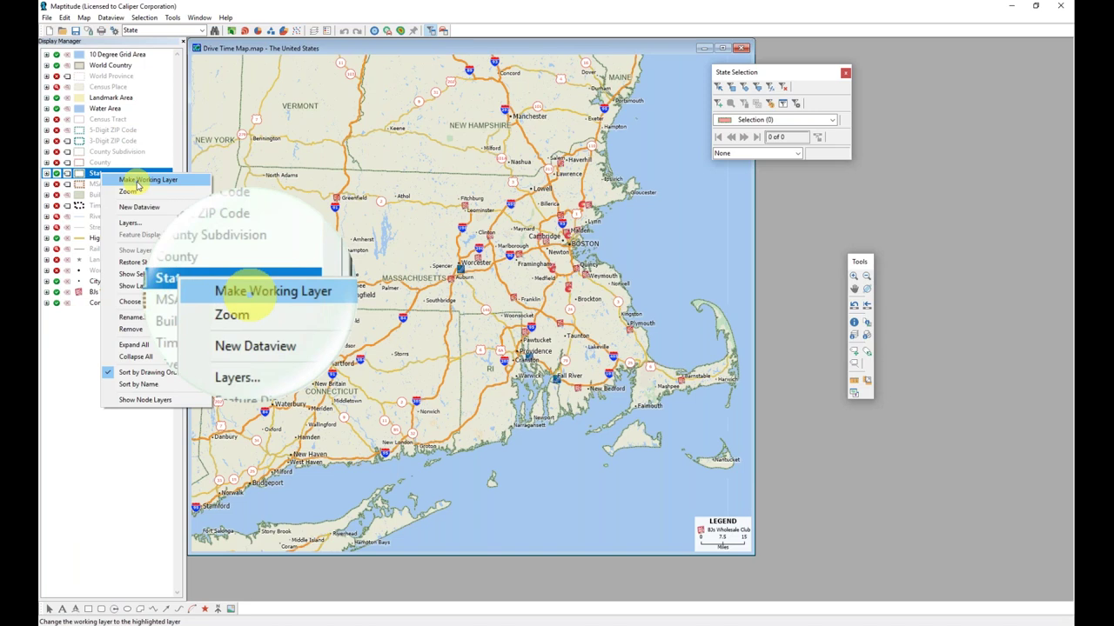
{"action": "left_click", "coordinate": [136, 181]}
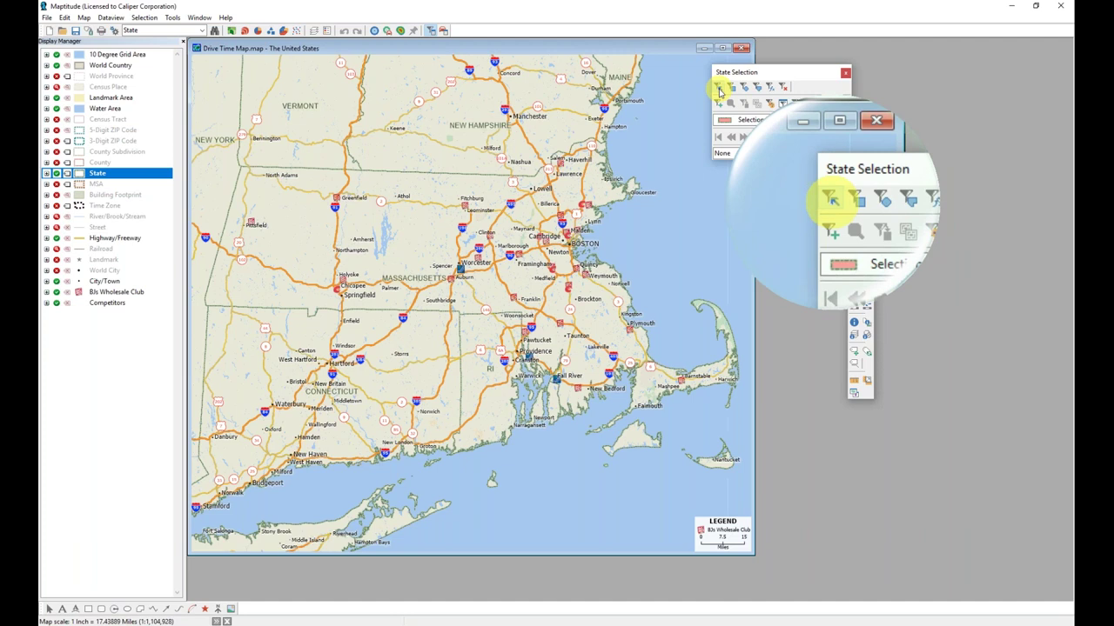
{"action": "left_click", "coordinate": [719, 88]}
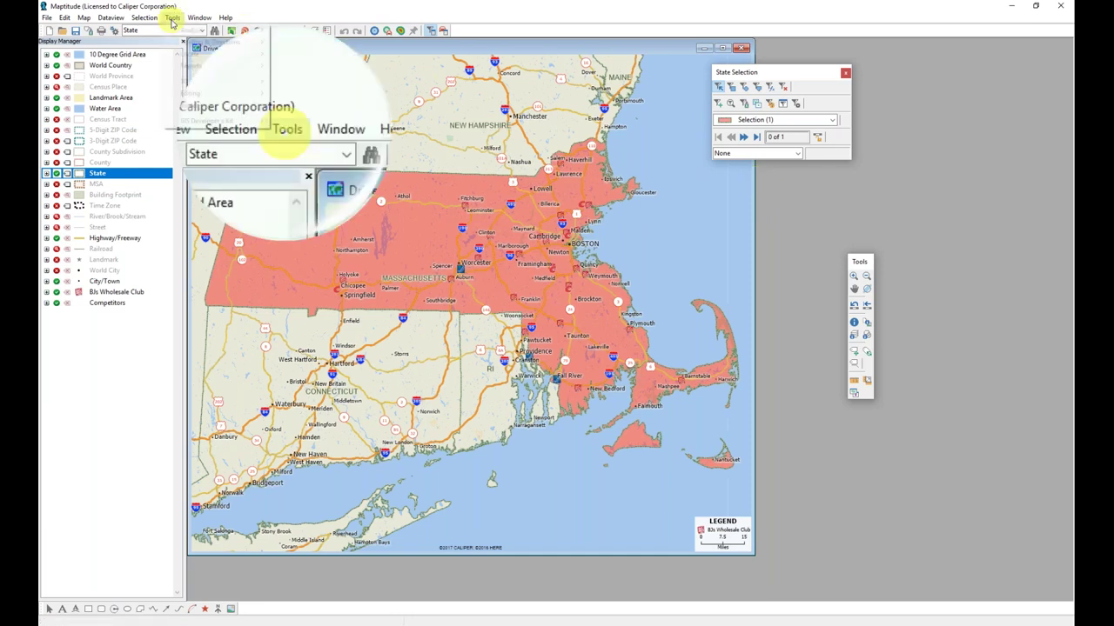
{"action": "left_click", "coordinate": [173, 19]}
Create a mask around Massachusetts with Tools > Reports > Mask and confirm it.
{"action": "mouse_move", "coordinate": [175, 43]}
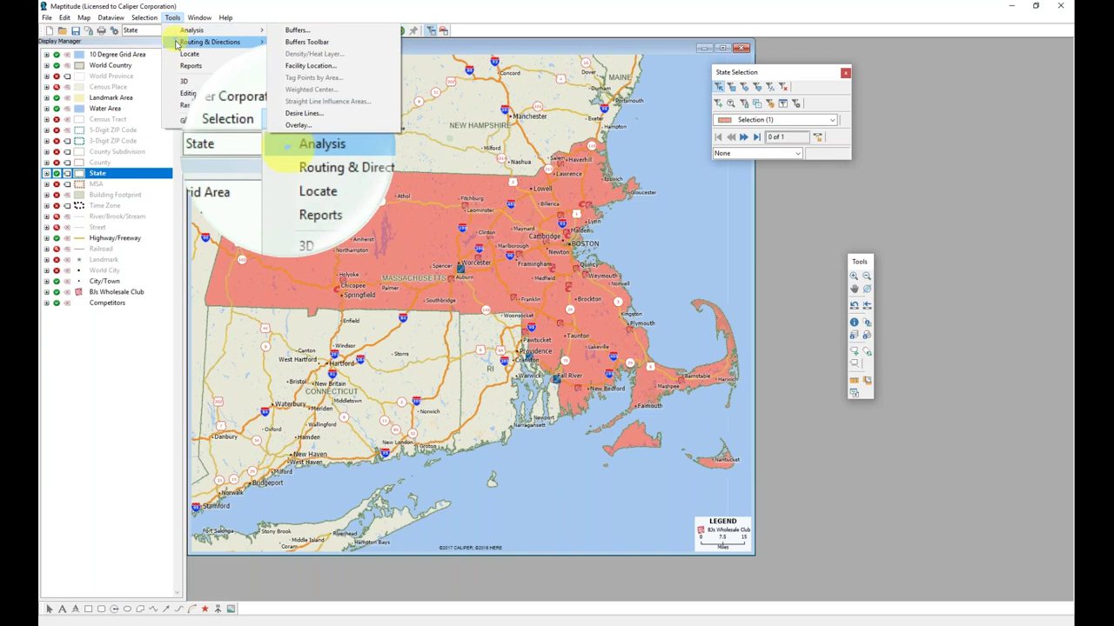
{"action": "mouse_move", "coordinate": [184, 67]}
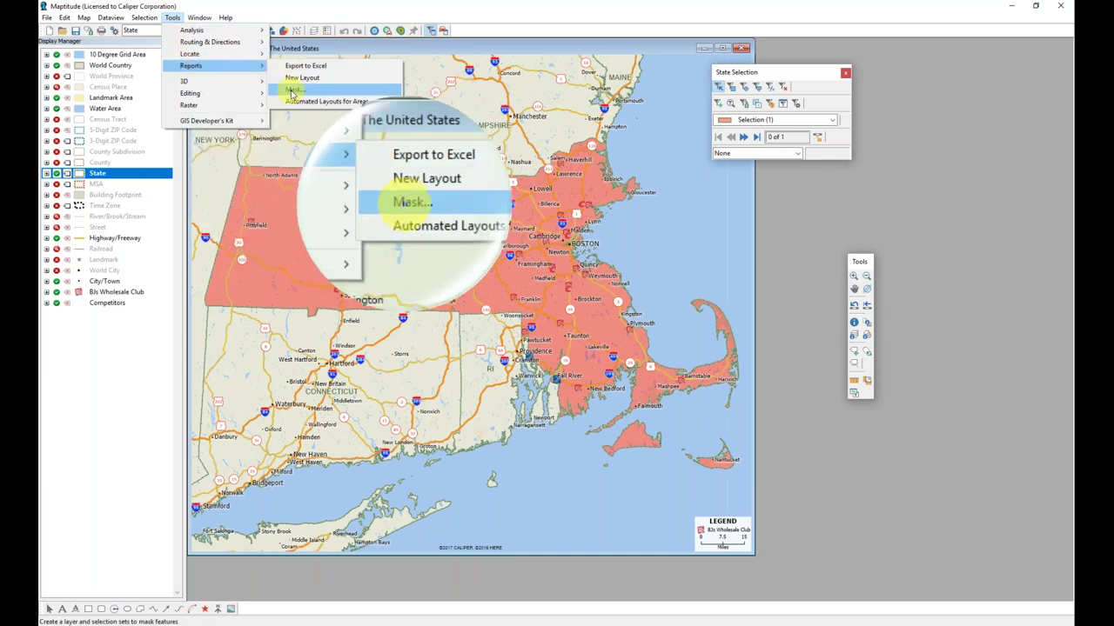
{"action": "left_click", "coordinate": [292, 90]}
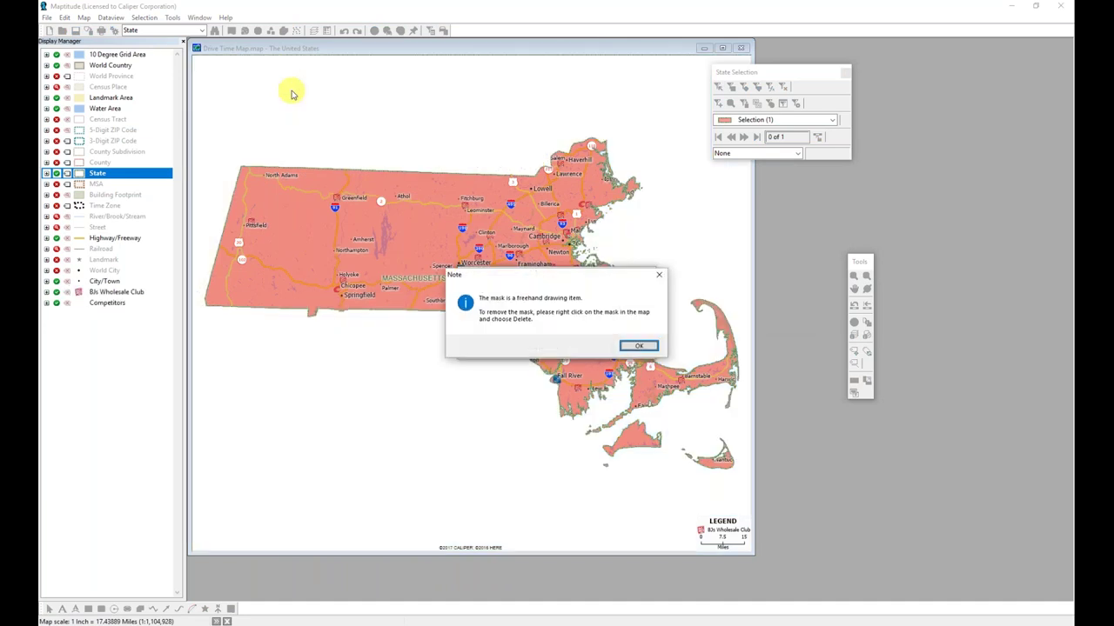
{"action": "key", "text": "Return"}
{"action": "key", "text": "Return"}
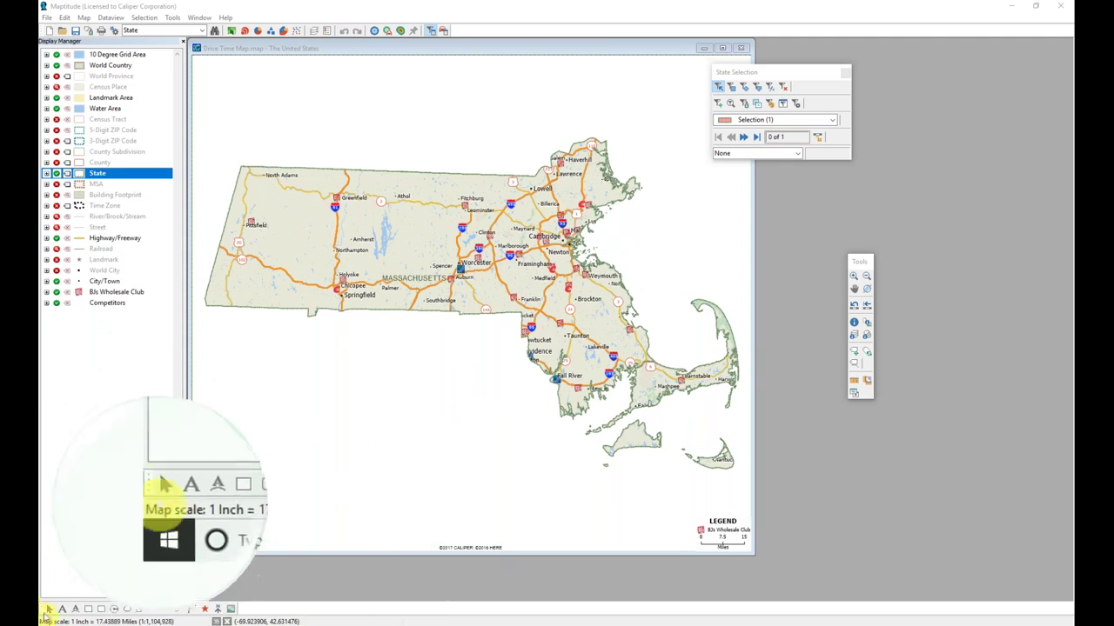
Set the Massachusetts mask's fill opacity to 60 in its properties.
{"action": "left_click", "coordinate": [47, 607]}
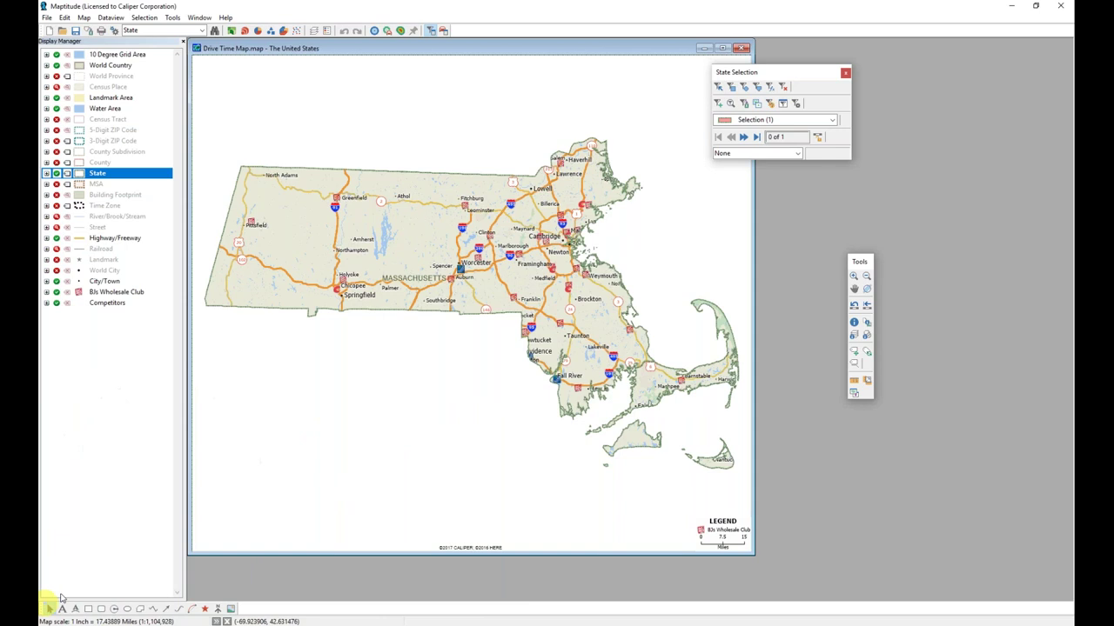
{"action": "left_click", "coordinate": [326, 439]}
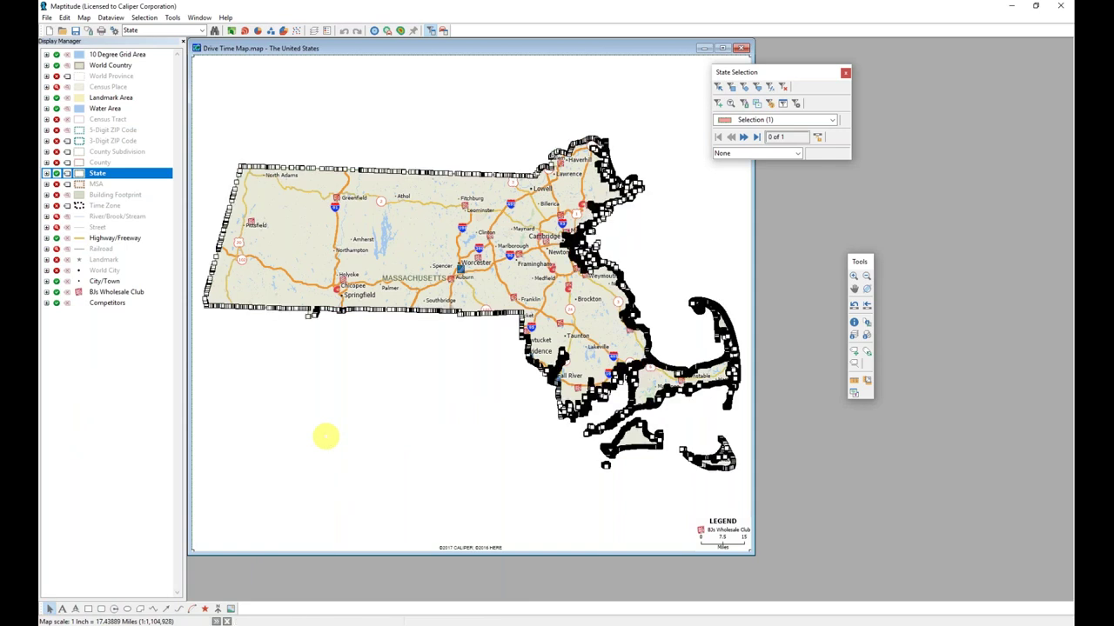
{"action": "right_click", "coordinate": [326, 437]}
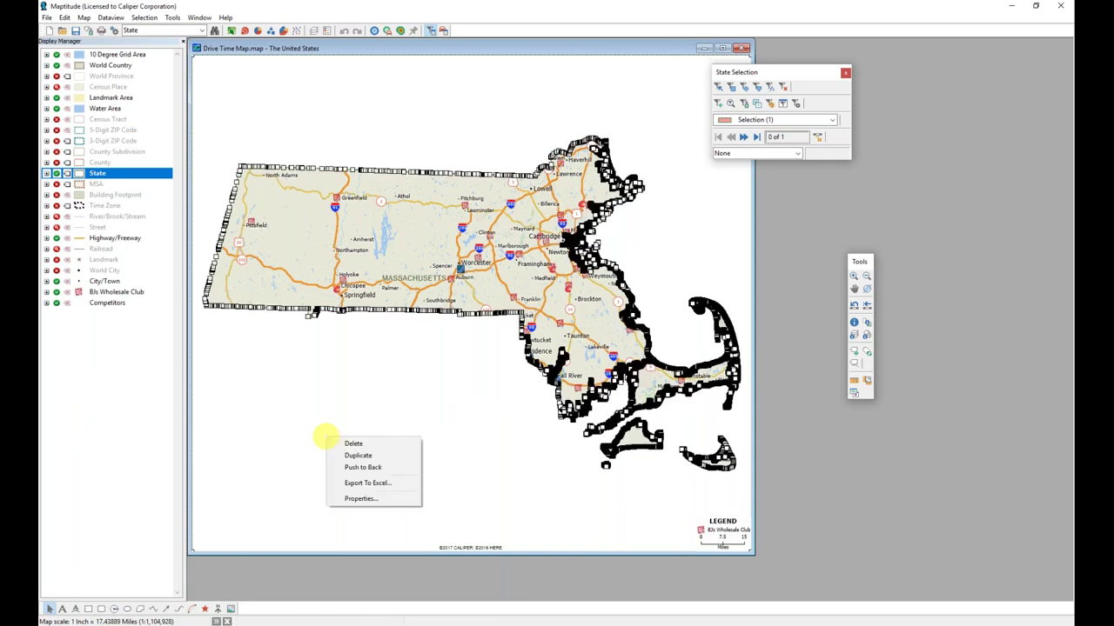
{"action": "left_click", "coordinate": [362, 498]}
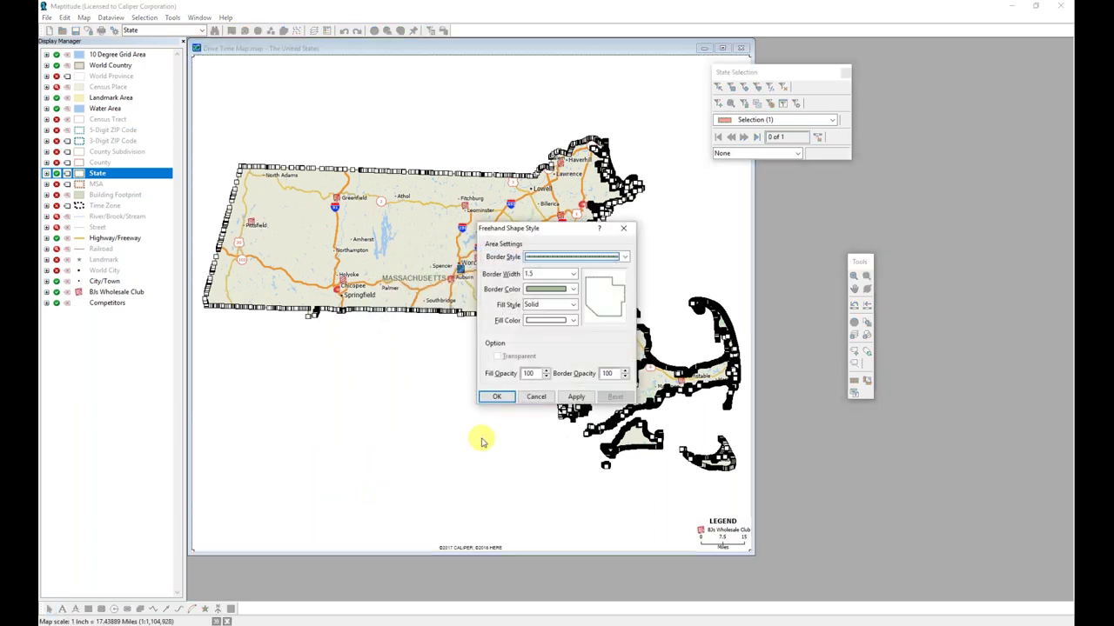
{"action": "double_click", "coordinate": [532, 373]}
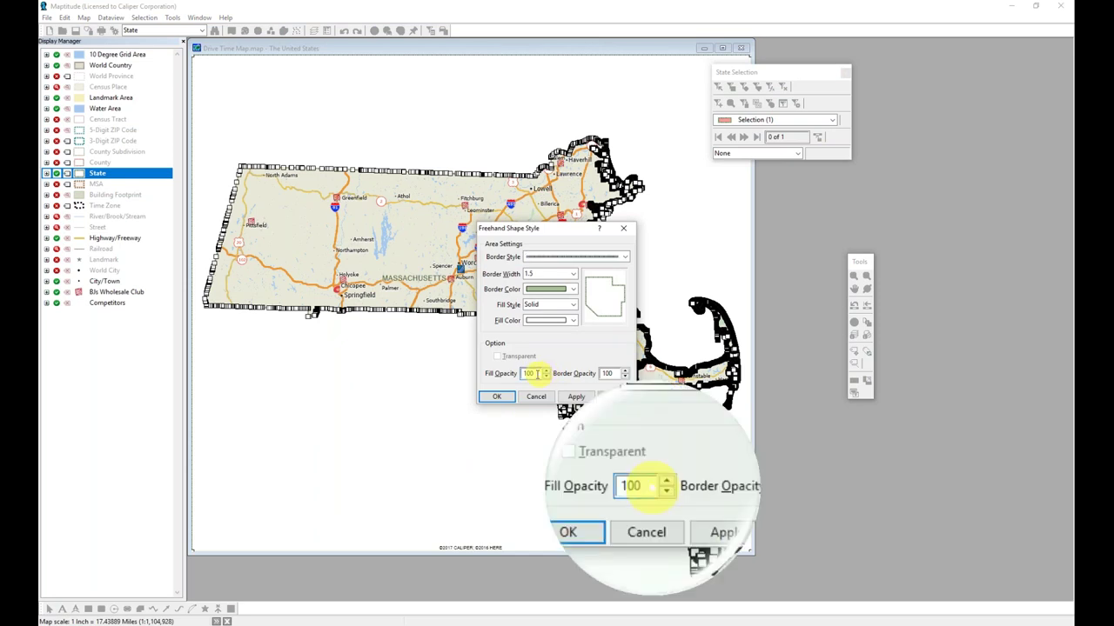
{"action": "key", "text": "BackSpace"}
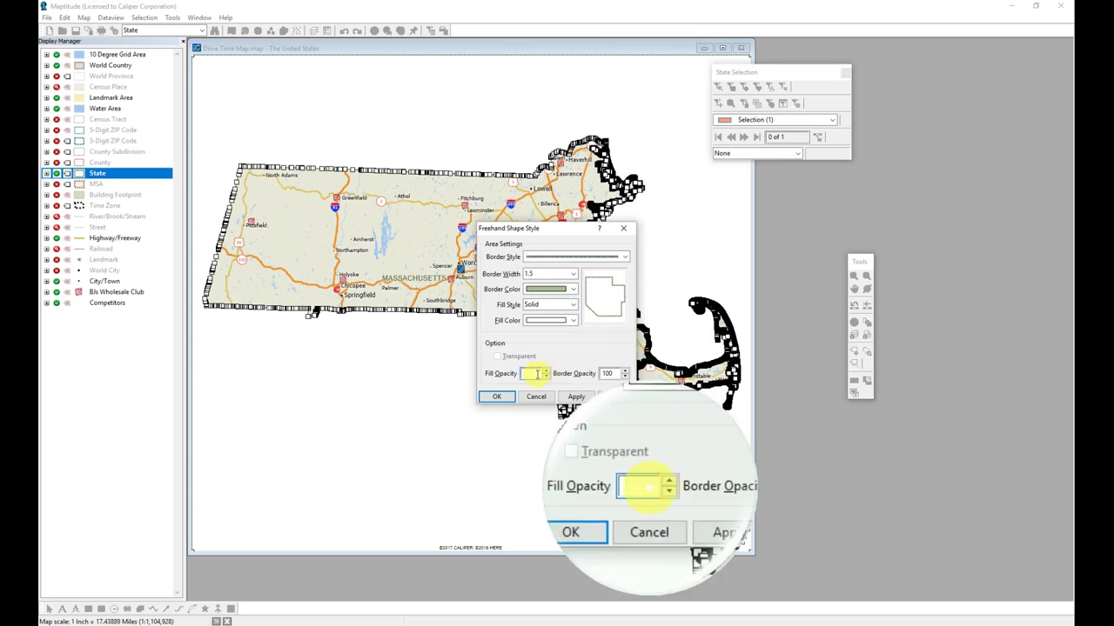
{"action": "type", "text": "60"}
{"action": "left_click", "coordinate": [501, 396]}
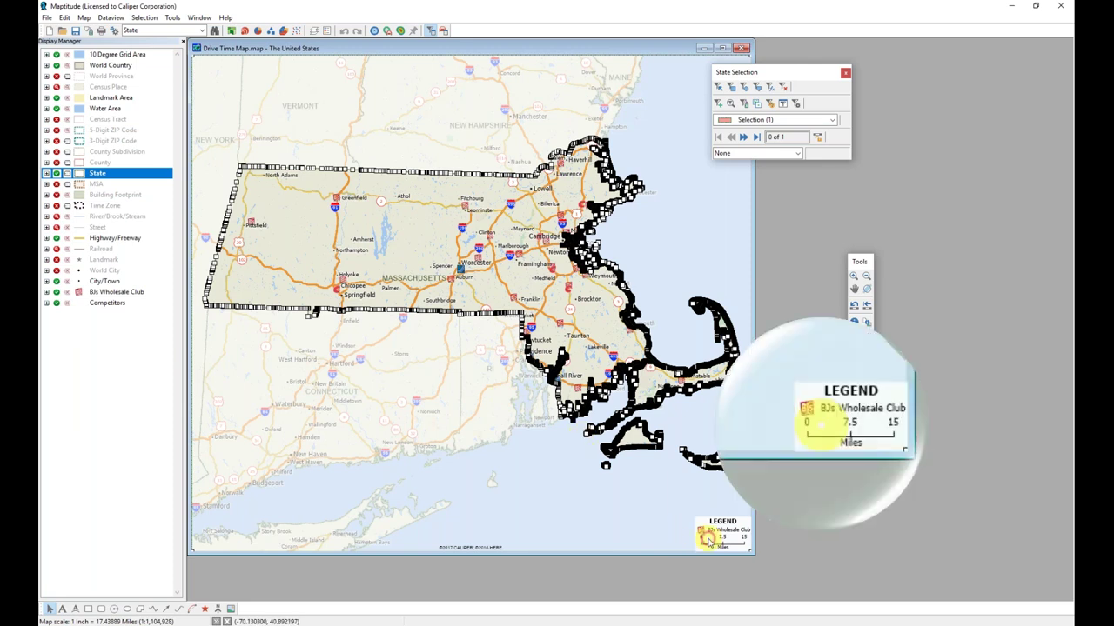
{"action": "left_click", "coordinate": [709, 541]}
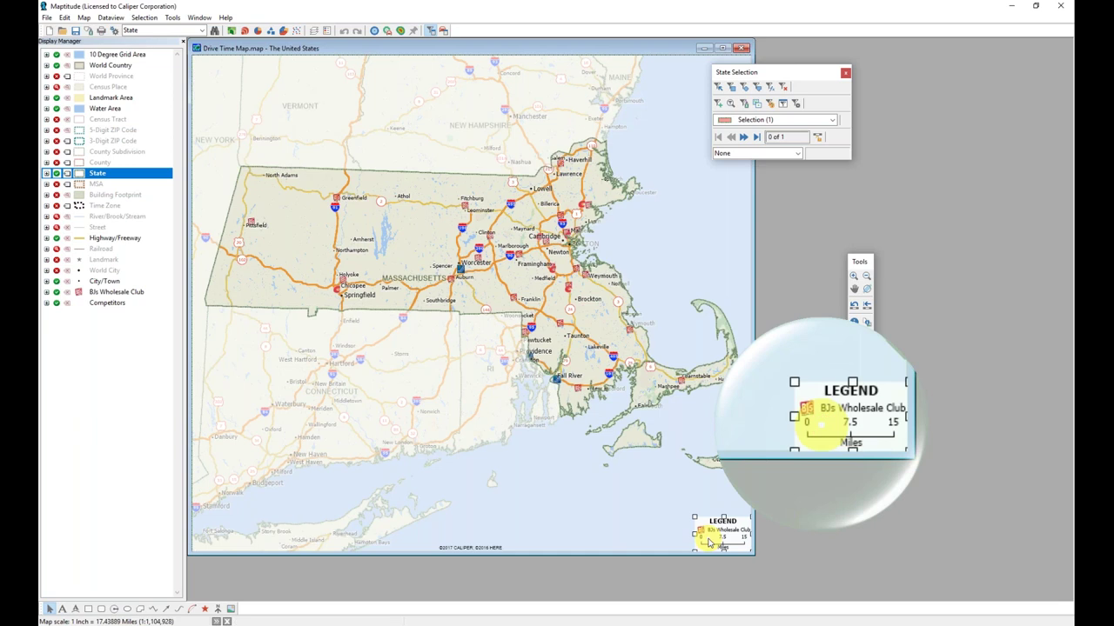
Toggle the legend off and on and dock the State selection toolbox under the Display Manager.
{"action": "left_click", "coordinate": [327, 32]}
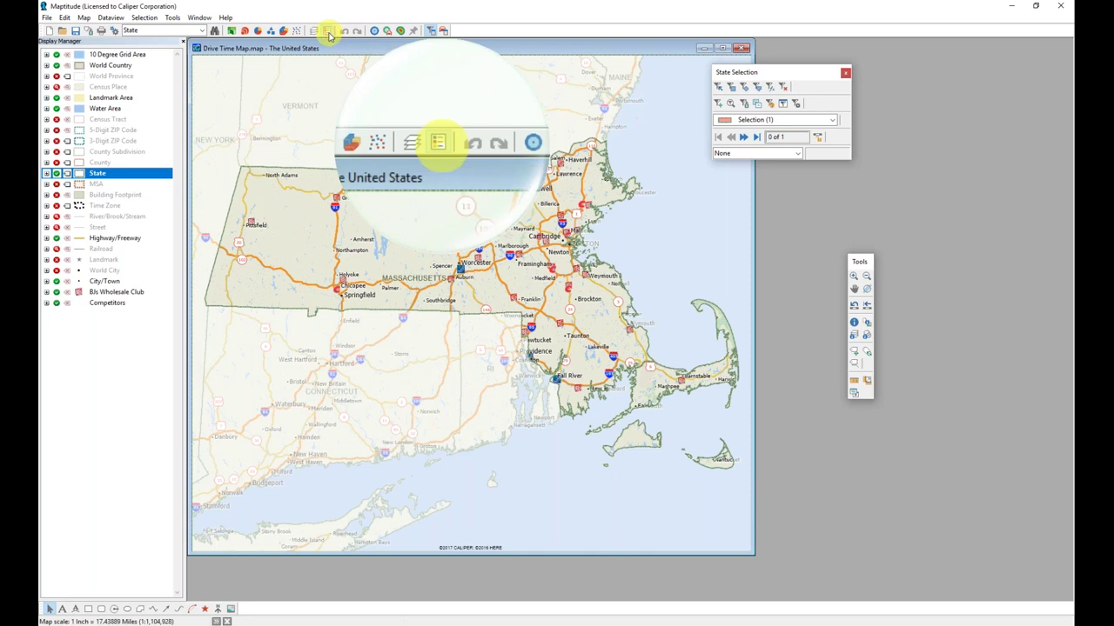
{"action": "left_click", "coordinate": [328, 32]}
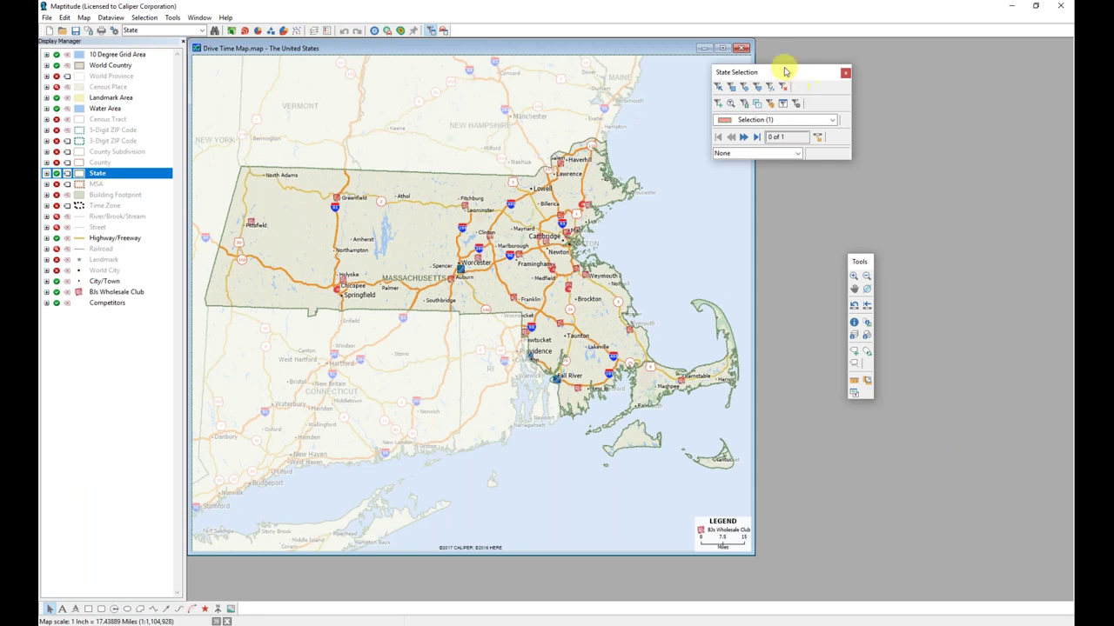
{"action": "left_click_drag", "start_coordinate": [777, 73], "coordinate": [169, 447]}
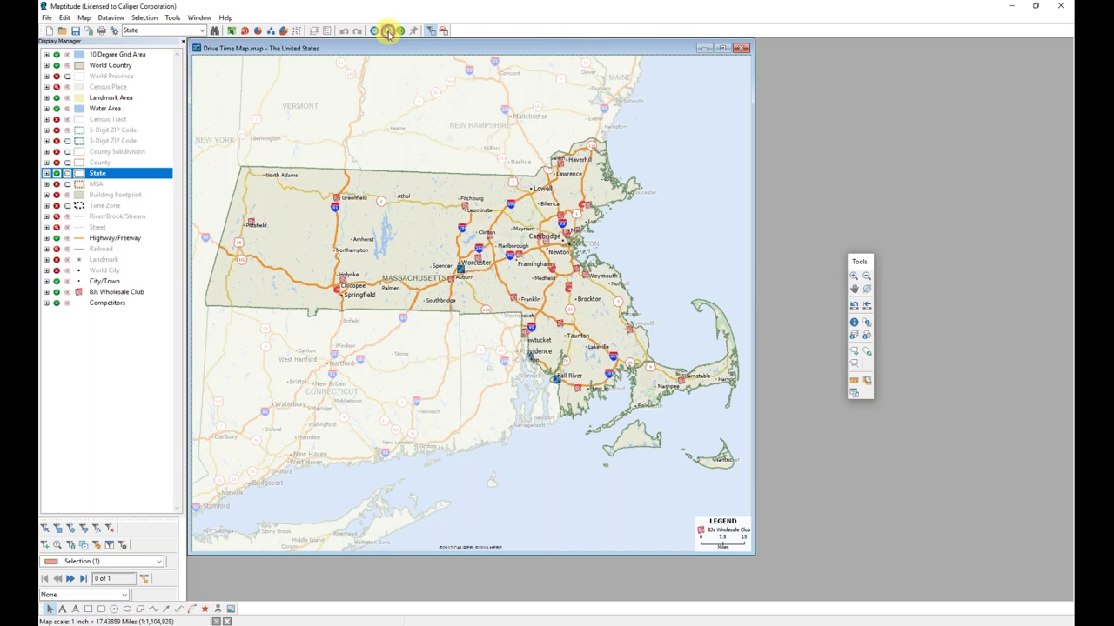
{"action": "left_click", "coordinate": [388, 30]}
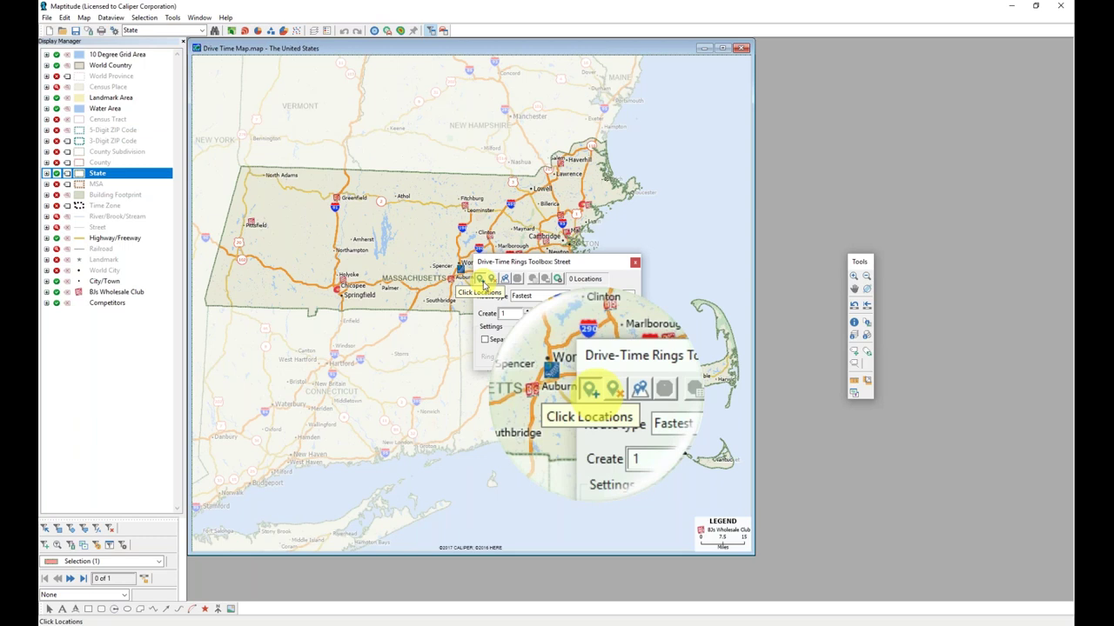
Try ring locations at Clinton and Cambridge, then clear both locations.
{"action": "left_click", "coordinate": [482, 280]}
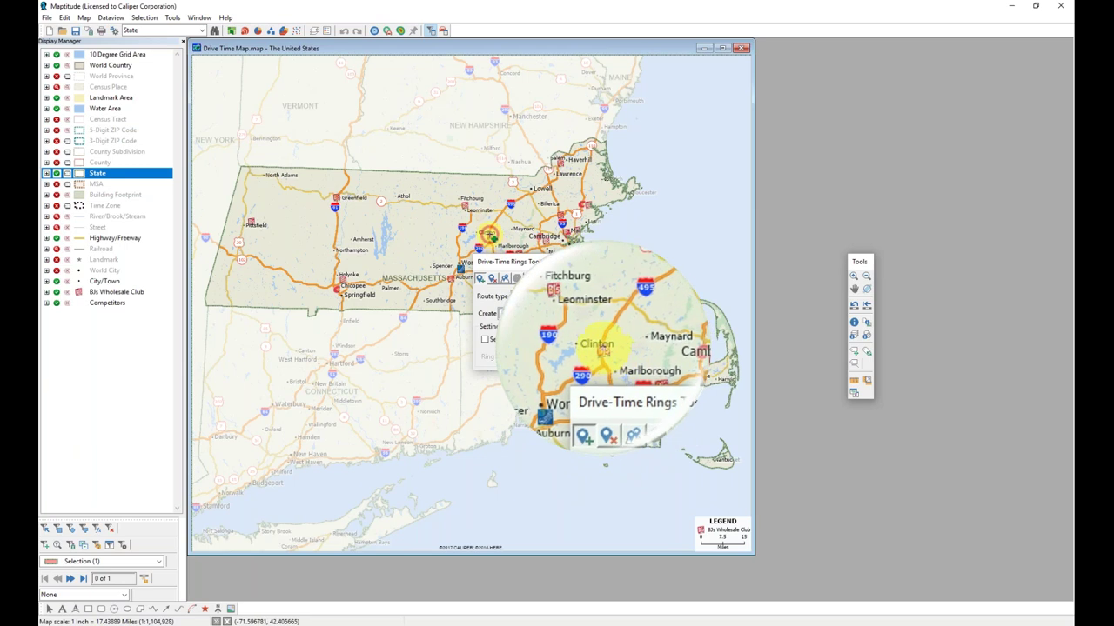
{"action": "left_click", "coordinate": [490, 233]}
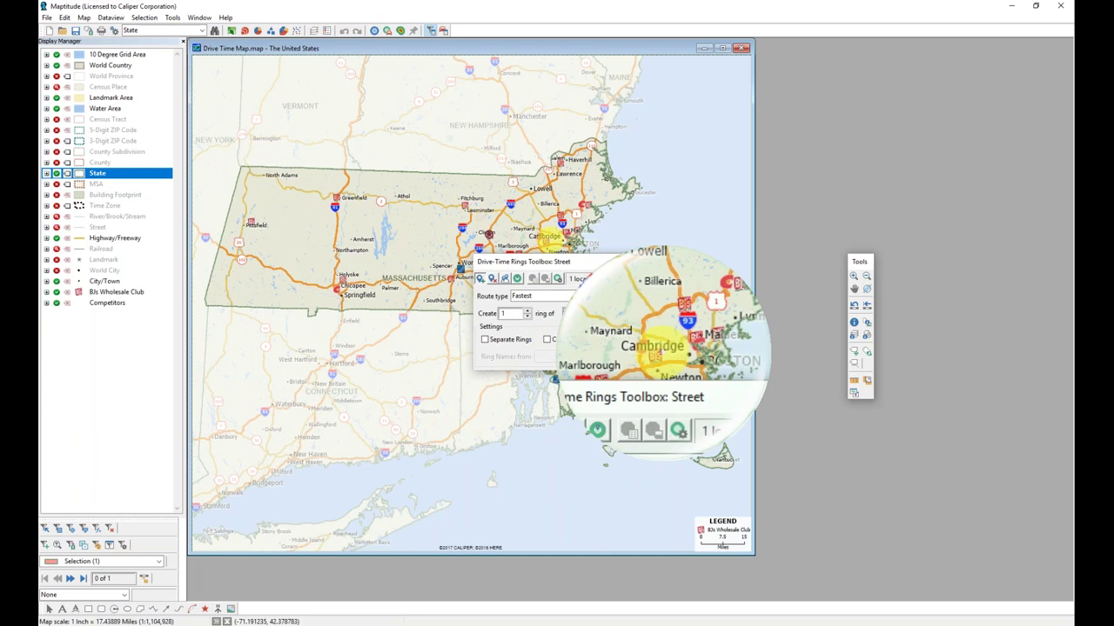
{"action": "left_click", "coordinate": [546, 241]}
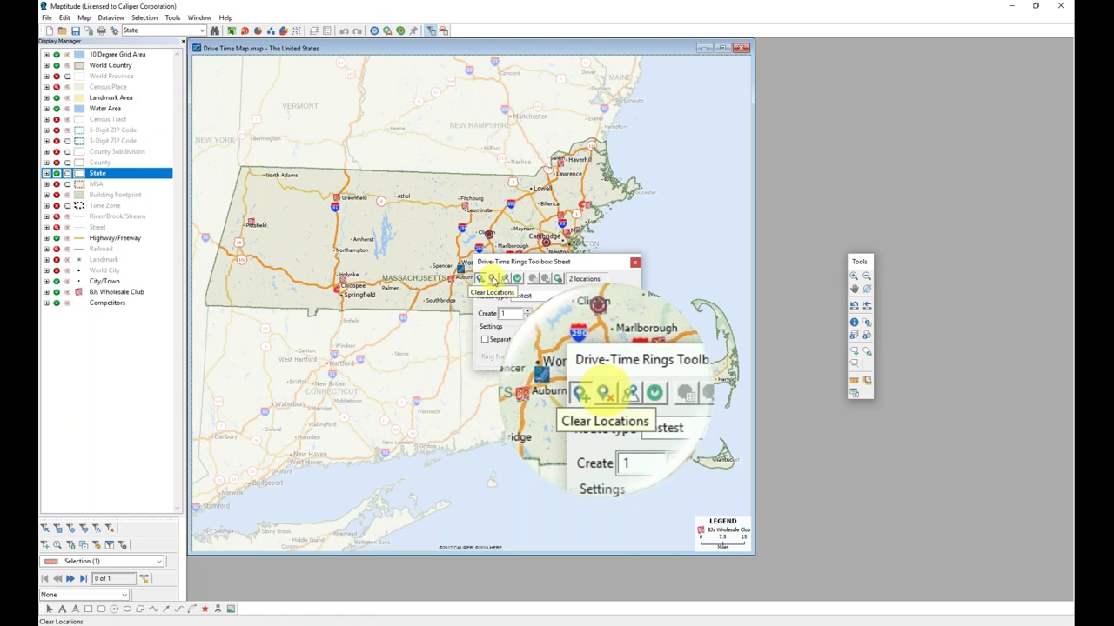
{"action": "left_click", "coordinate": [492, 280]}
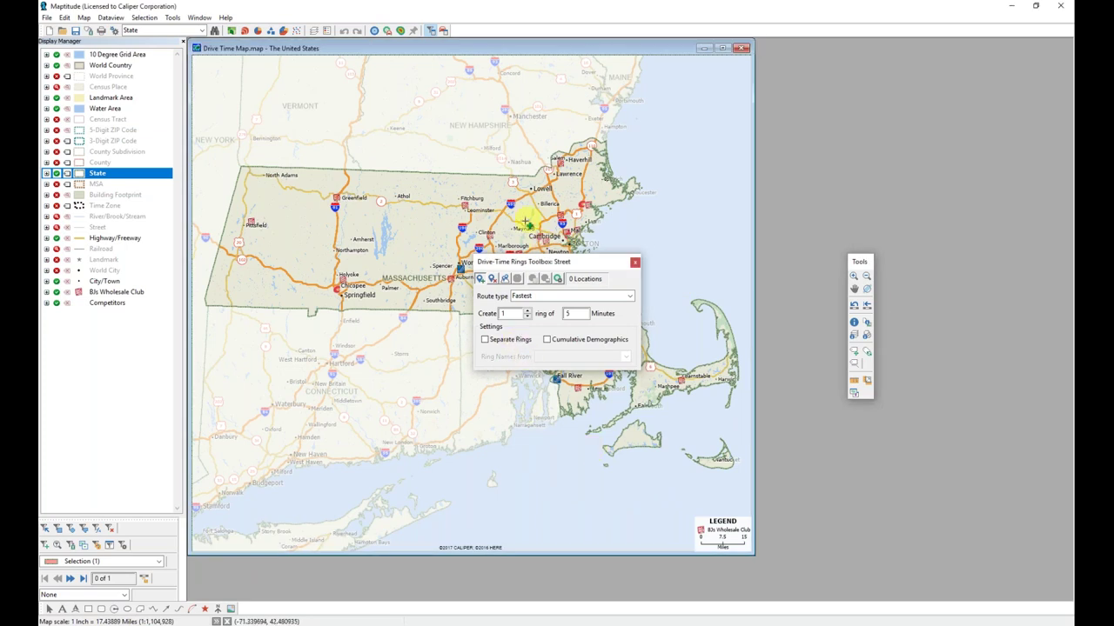
Take ring locations from the BJs Wholesale Club layer and set 3 rings of 5 minutes.
{"action": "left_click_drag", "start_coordinate": [490, 268], "coordinate": [251, 321]}
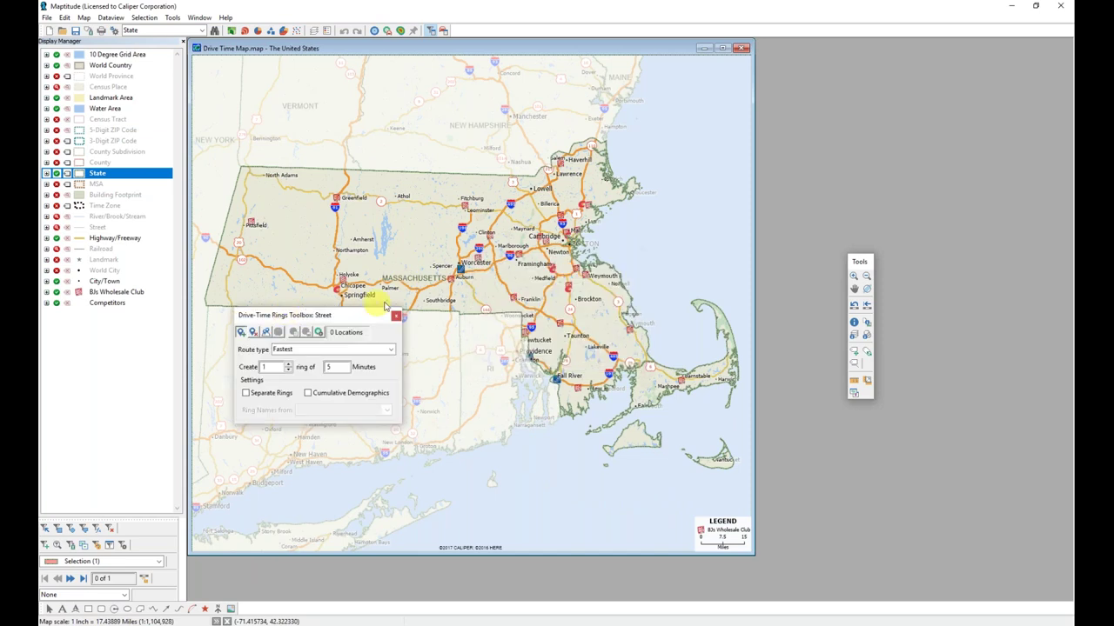
{"action": "left_click", "coordinate": [269, 334]}
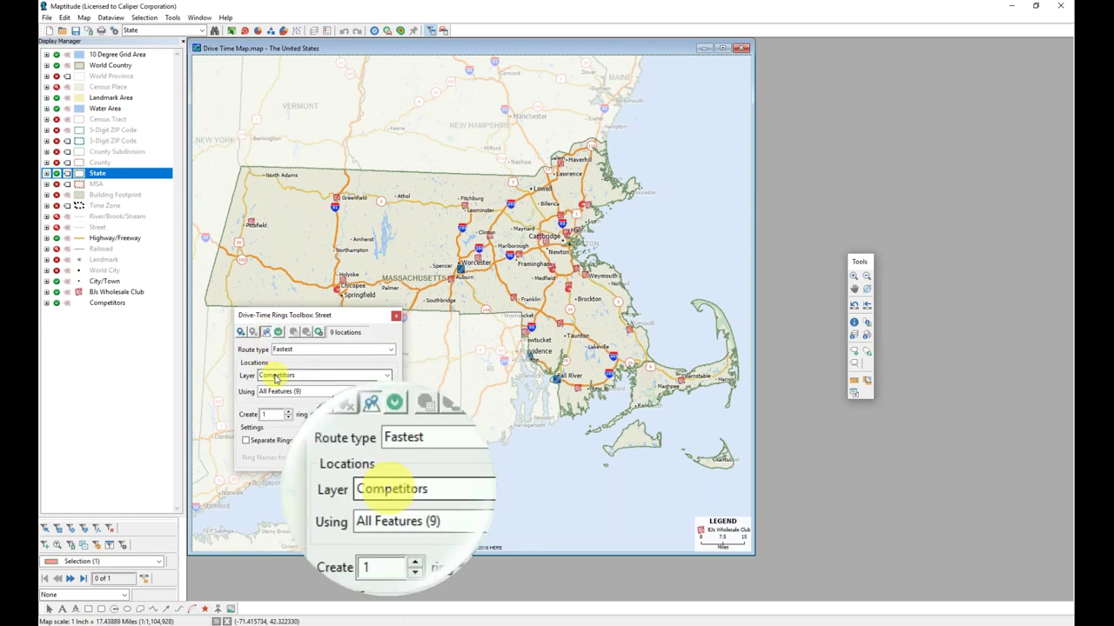
{"action": "left_click", "coordinate": [275, 378]}
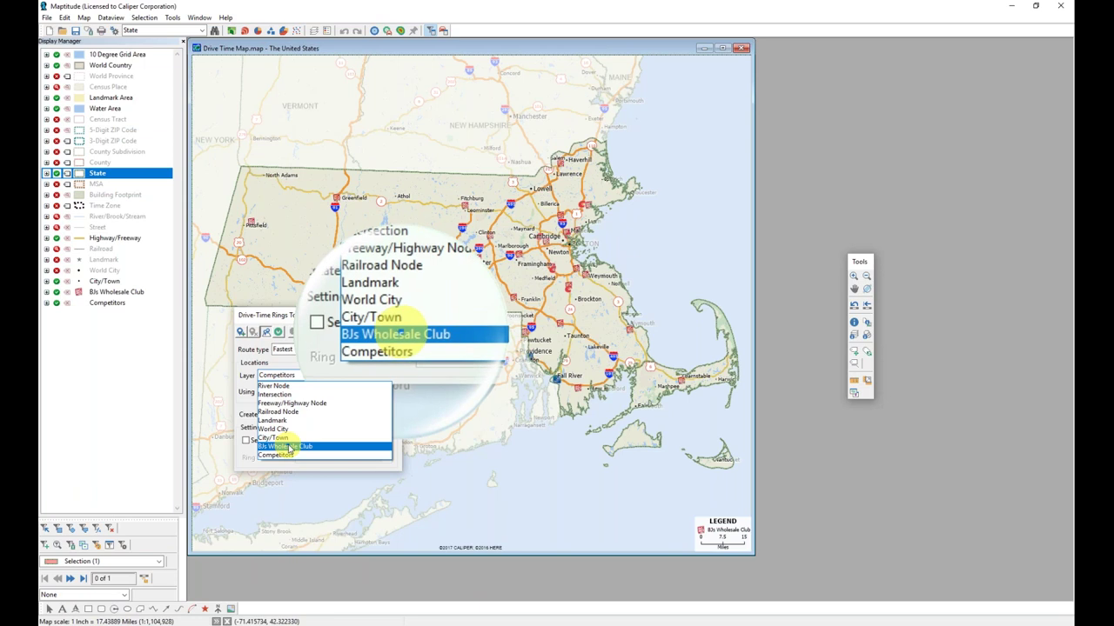
{"action": "left_click", "coordinate": [290, 447]}
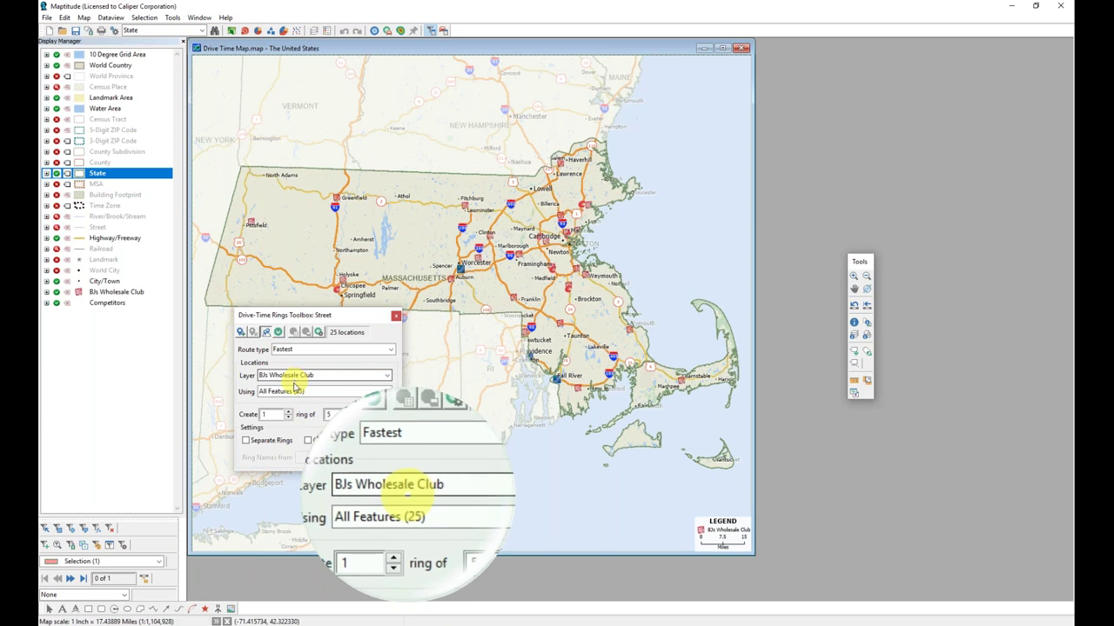
{"action": "left_click", "coordinate": [289, 412]}
{"action": "left_click", "coordinate": [290, 412]}
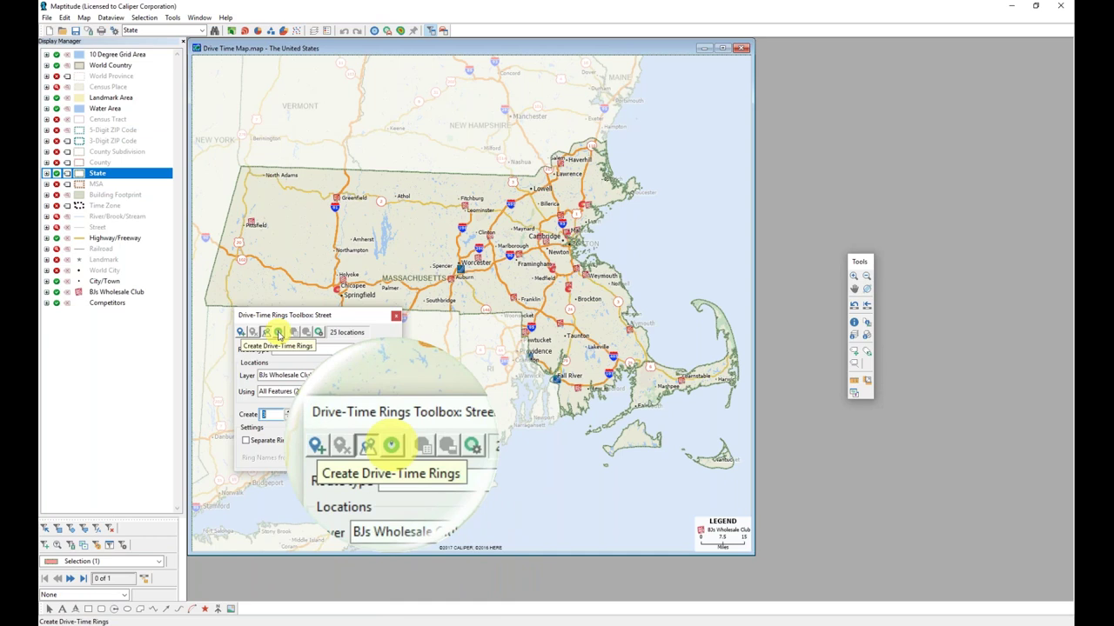
Create the 0–5, 5–10 and 10–15 minute rings around all 25 BJs Wholesale Club stores.
{"action": "left_click", "coordinate": [278, 334]}
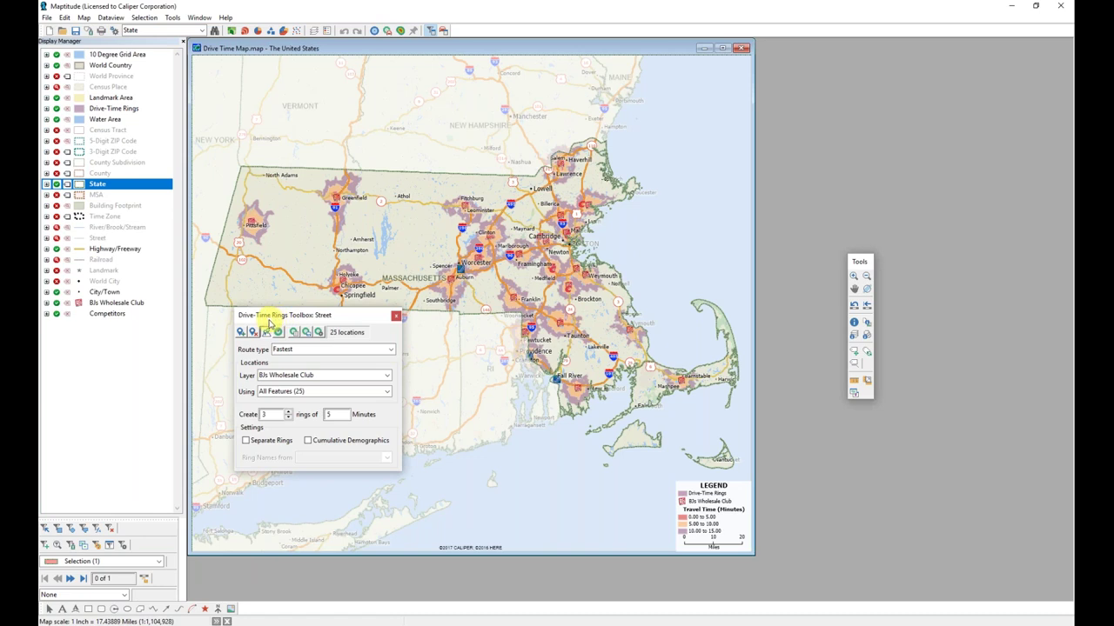
Open the ring Options, Demographics Configuration, and US Census Overlay aggregation settings.
{"action": "left_click", "coordinate": [320, 333]}
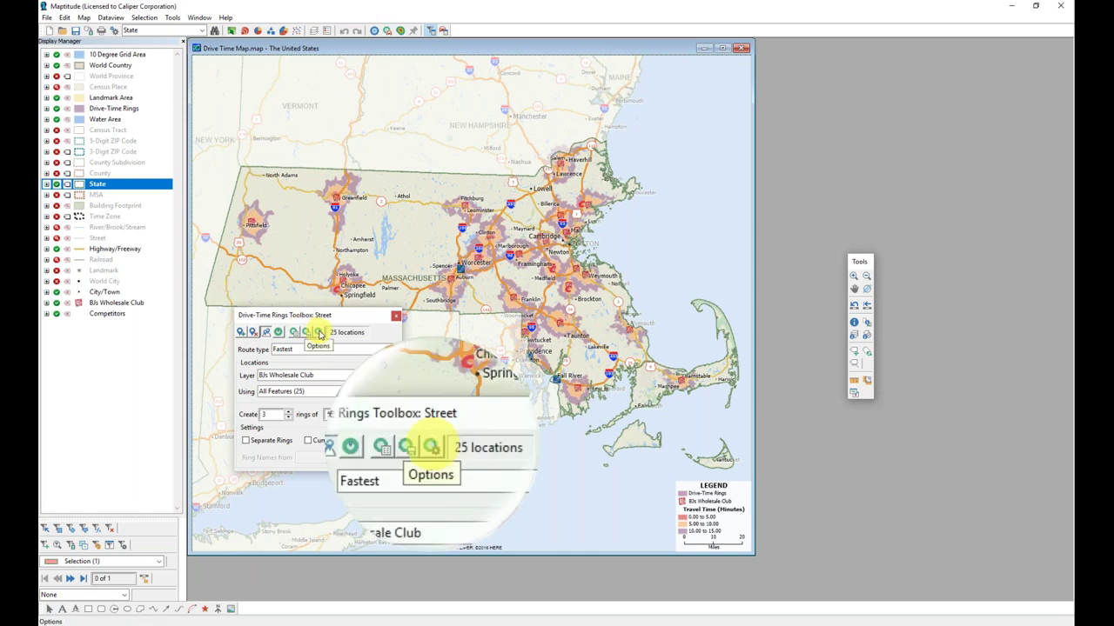
{"action": "left_click", "coordinate": [320, 333]}
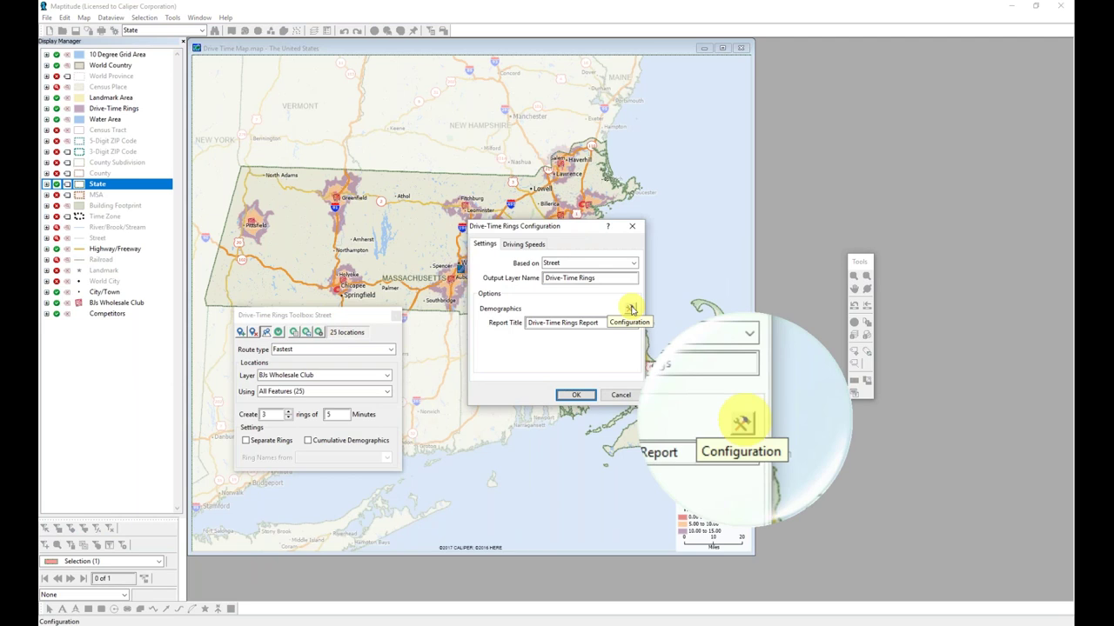
{"action": "left_click", "coordinate": [632, 309]}
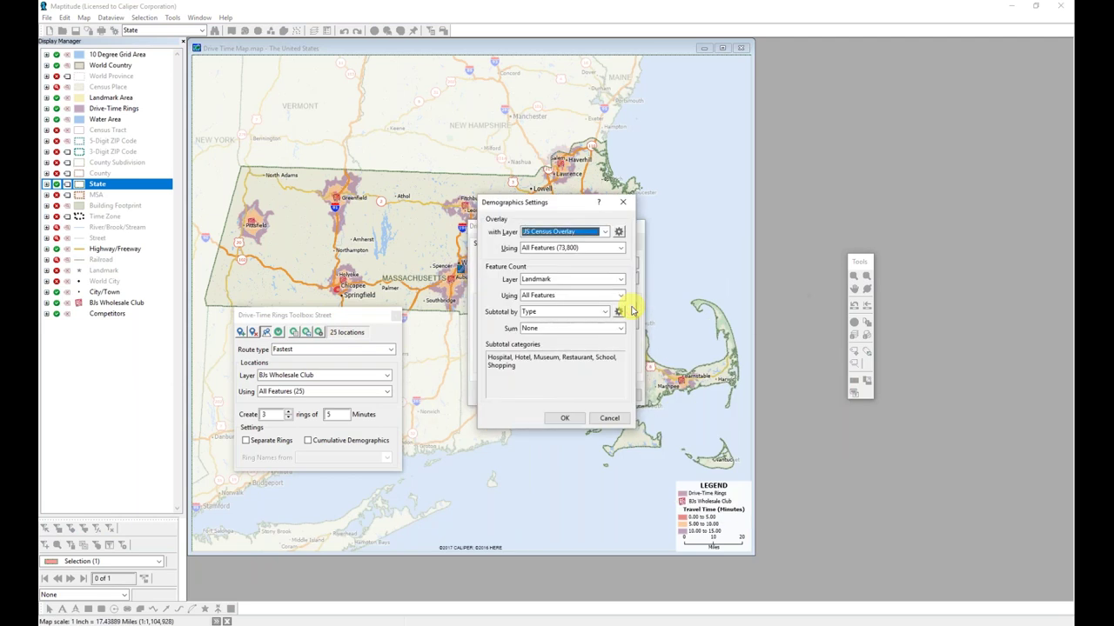
{"action": "left_click", "coordinate": [619, 231]}
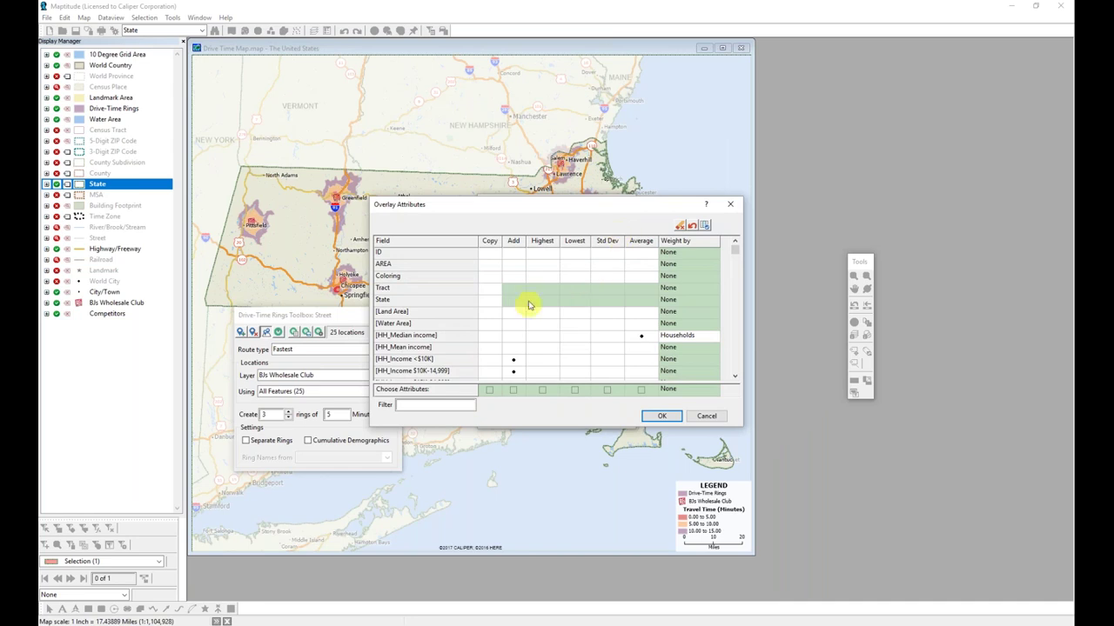
{"action": "scroll", "coordinate": [525, 321], "scroll_direction": "down", "scroll_amount": 10}
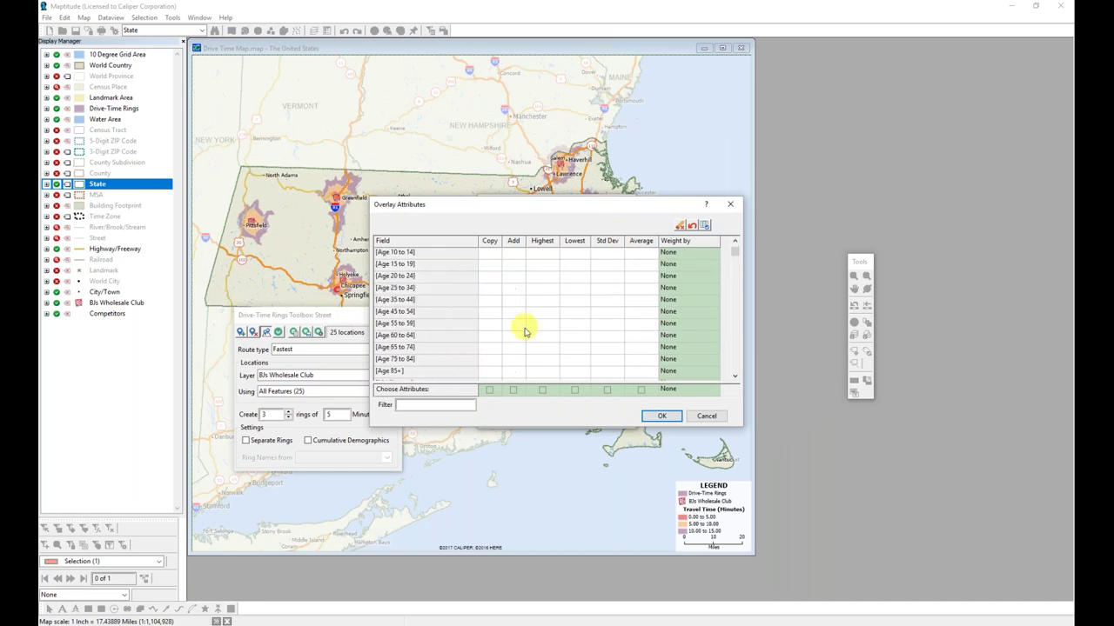
{"action": "scroll", "coordinate": [524, 337], "scroll_direction": "down", "scroll_amount": 3}
{"action": "scroll", "coordinate": [525, 337], "scroll_direction": "up", "scroll_amount": 10}
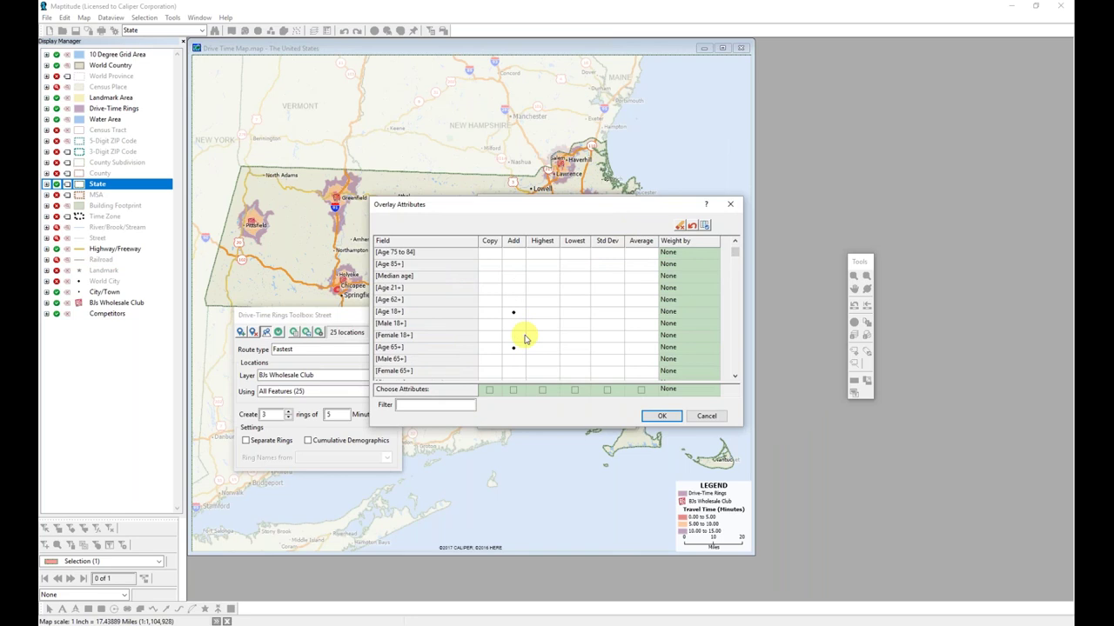
{"action": "scroll", "coordinate": [525, 338], "scroll_direction": "up", "scroll_amount": 5}
{"action": "scroll", "coordinate": [524, 339], "scroll_direction": "down", "scroll_amount": 2}
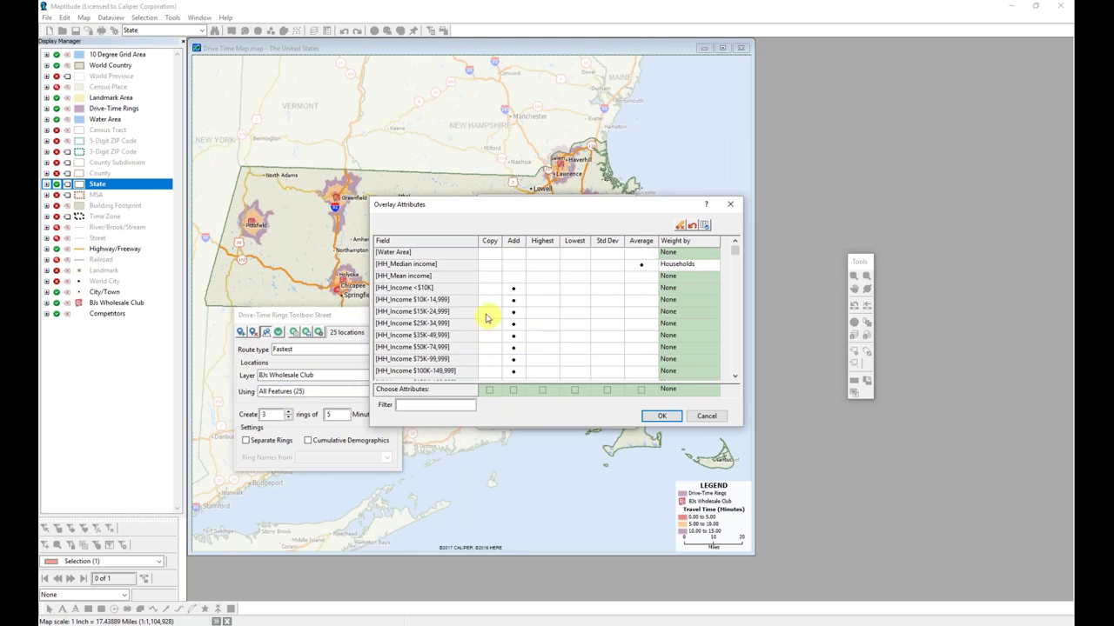
{"action": "left_click", "coordinate": [422, 265]}
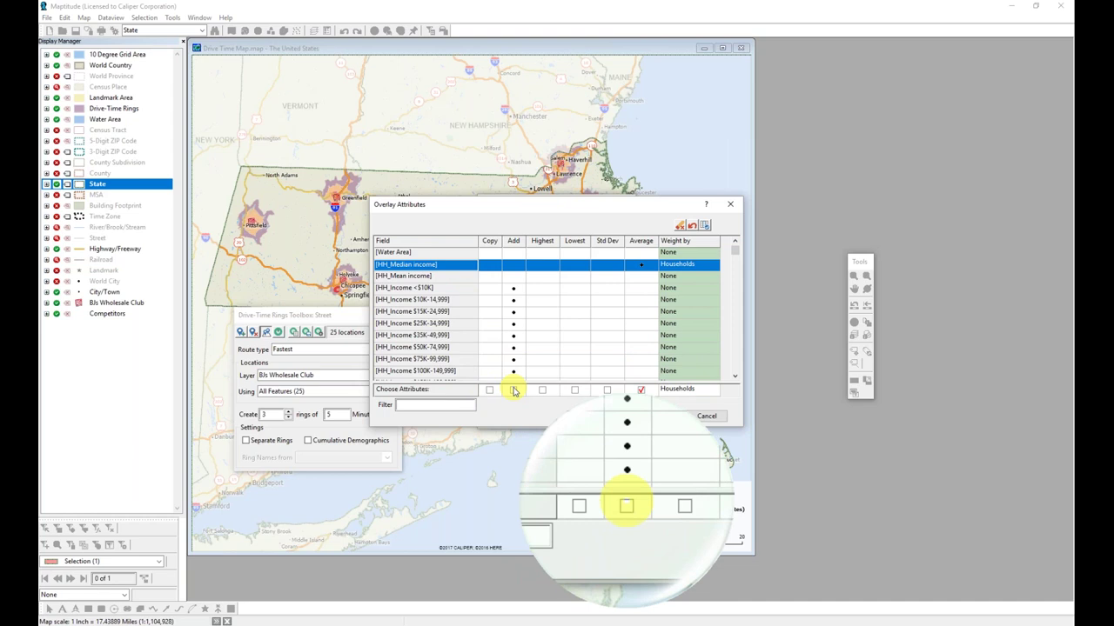
{"action": "left_click", "coordinate": [514, 391]}
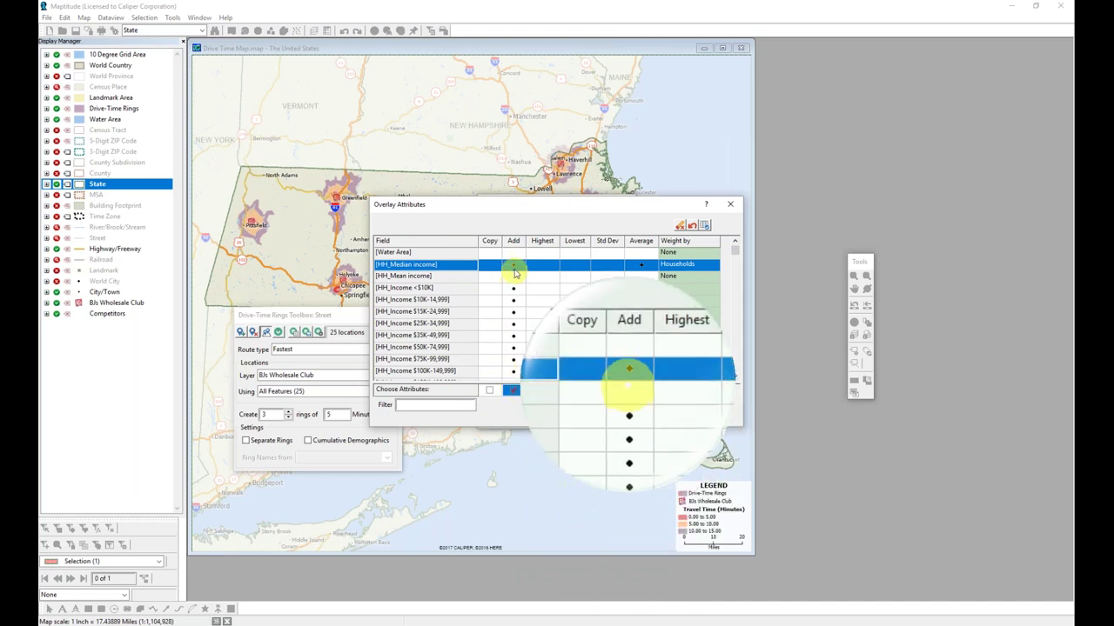
{"action": "left_click", "coordinate": [513, 390]}
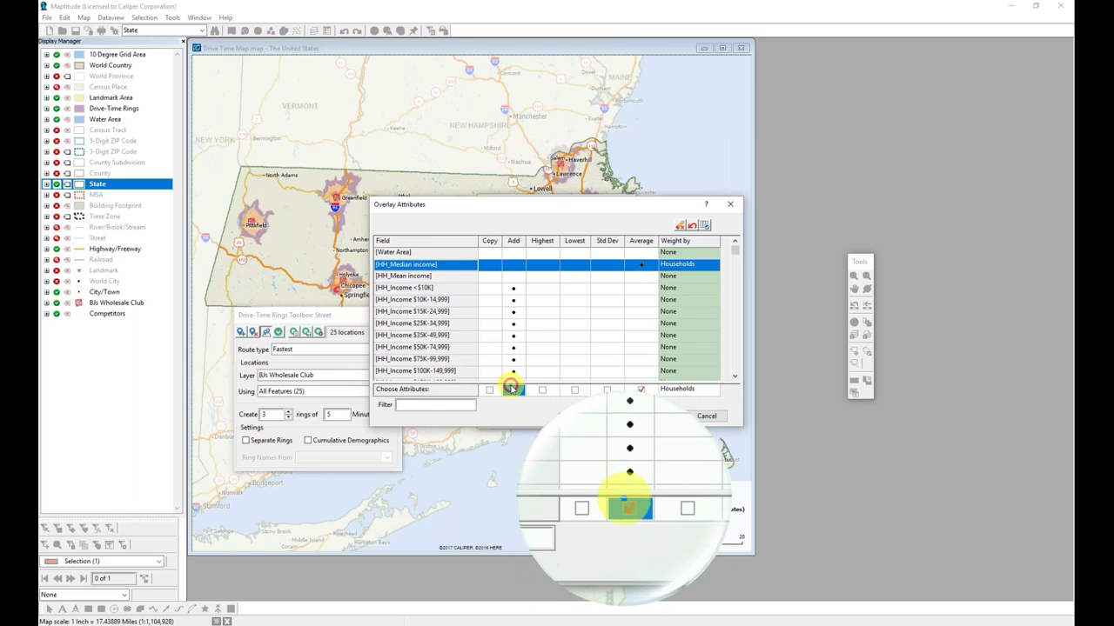
{"action": "left_click", "coordinate": [705, 417]}
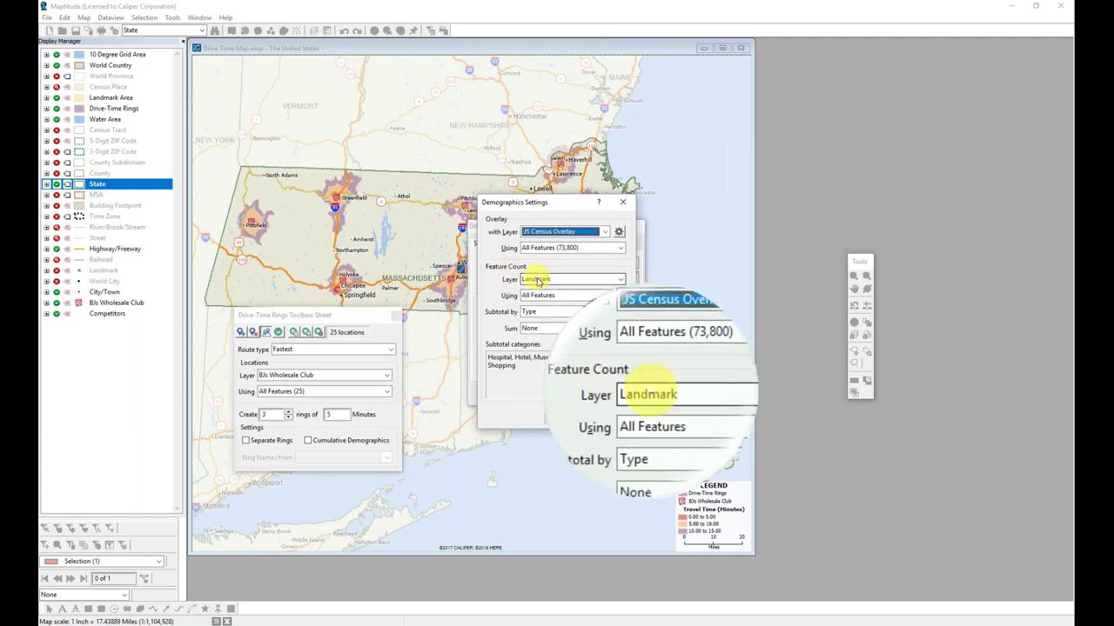
Make Competitors the ring demographics' Feature Count Layer, then accept the drive-time ring configuration.
{"action": "left_click", "coordinate": [537, 281]}
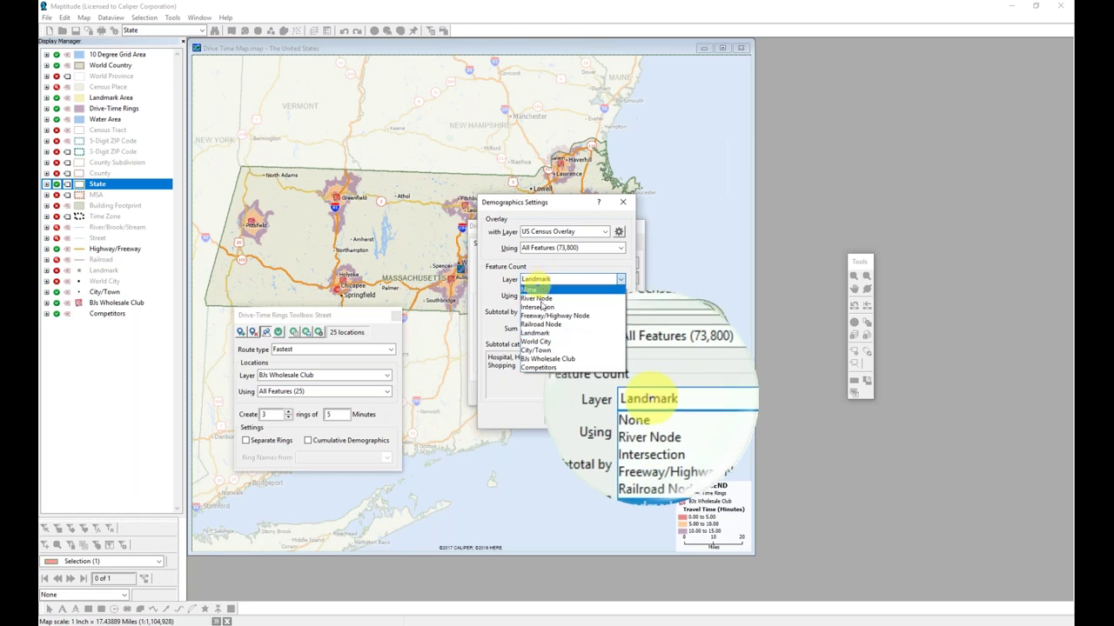
{"action": "left_click", "coordinate": [550, 368]}
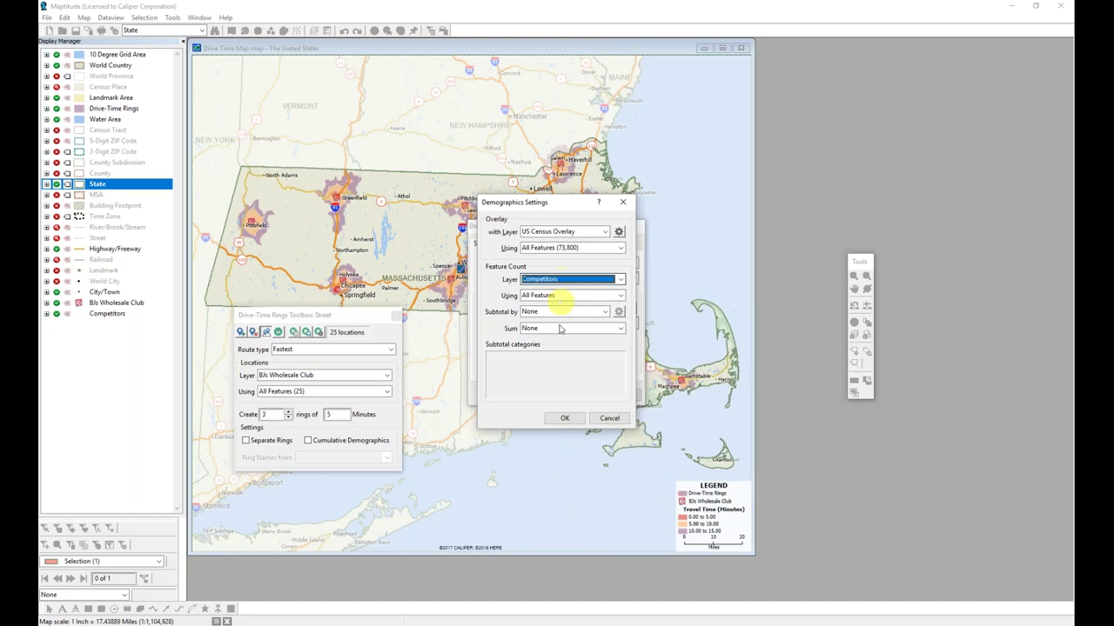
{"action": "left_click", "coordinate": [563, 418]}
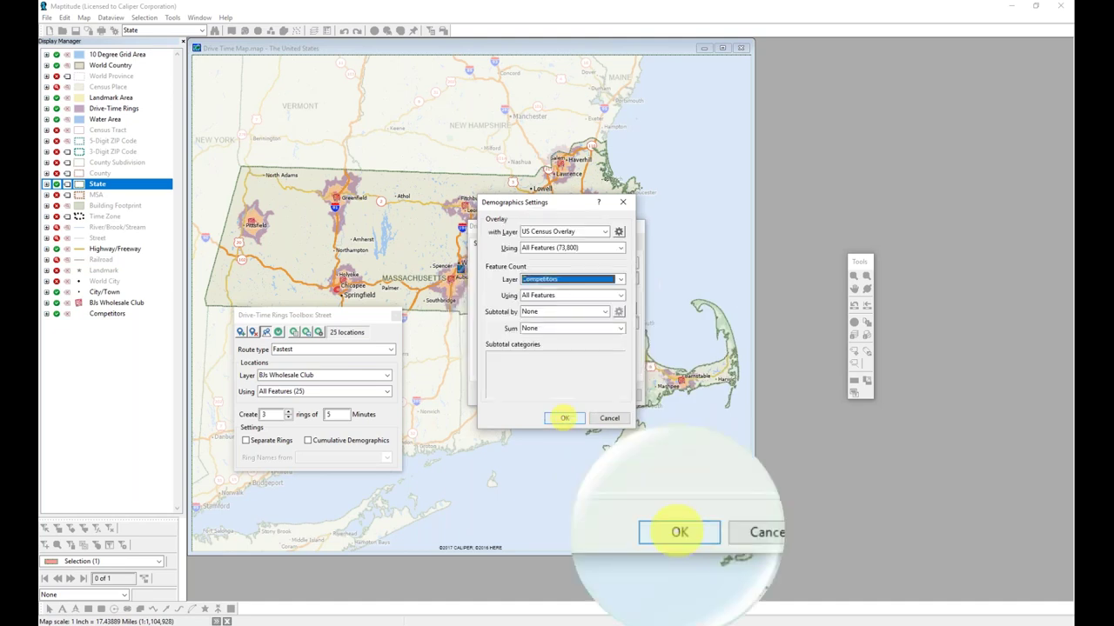
{"action": "left_click", "coordinate": [576, 395]}
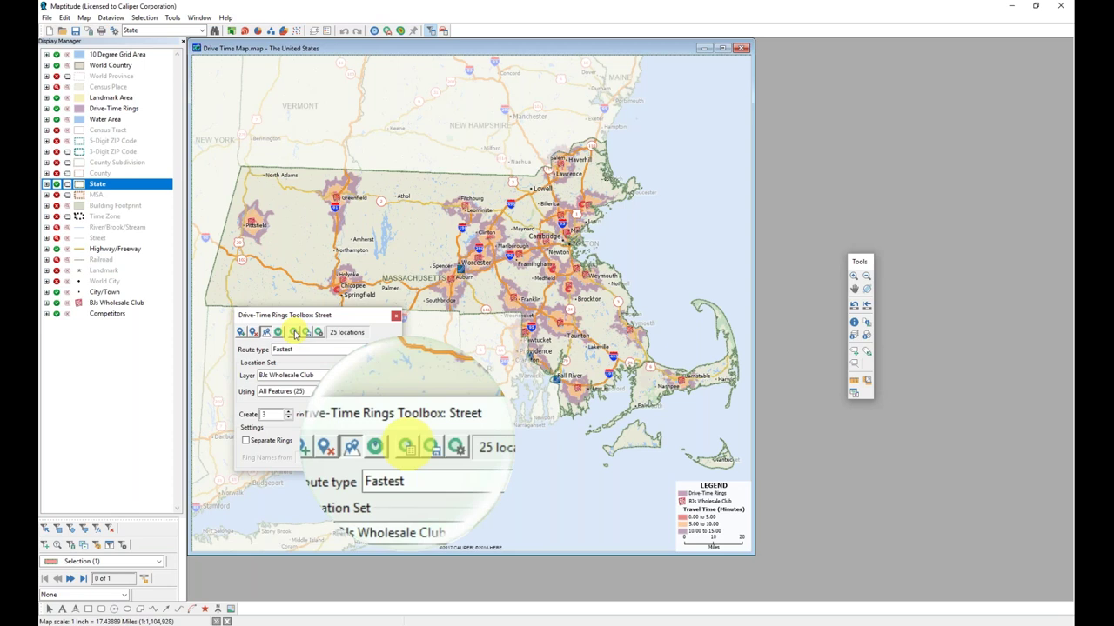
Run the Drive-Time Rings Report to aggregate demographics for the rings around 25 locations.
{"action": "left_click", "coordinate": [295, 333]}
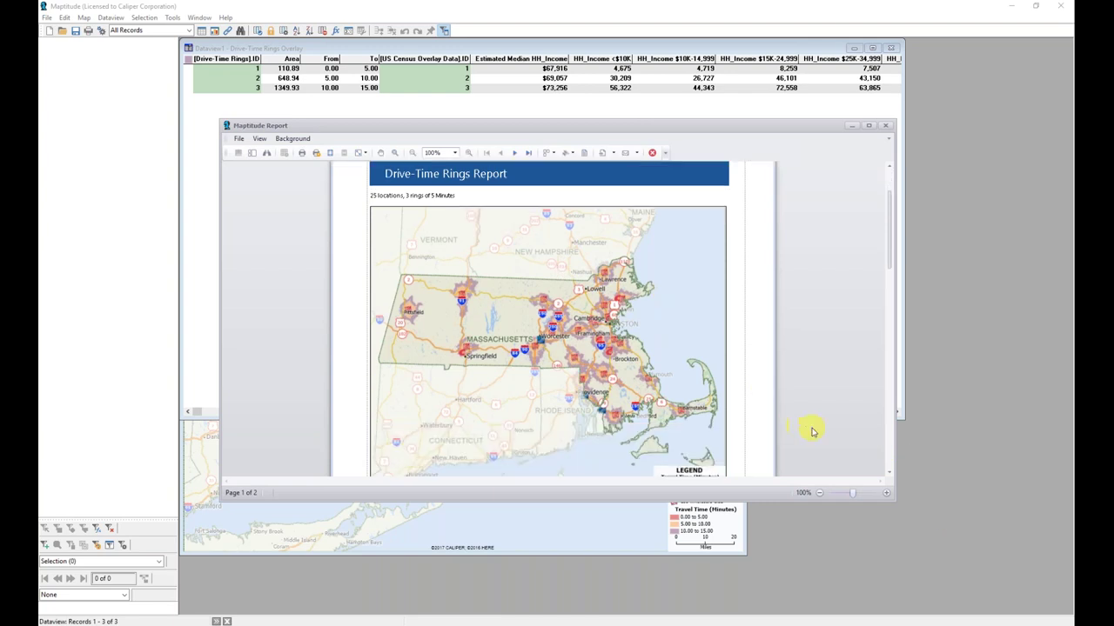
Review both pages of the ring demographics report, then close the report viewer.
{"action": "scroll", "coordinate": [810, 431], "scroll_direction": "down", "scroll_amount": 3}
{"action": "scroll", "coordinate": [811, 430], "scroll_direction": "down", "scroll_amount": 5}
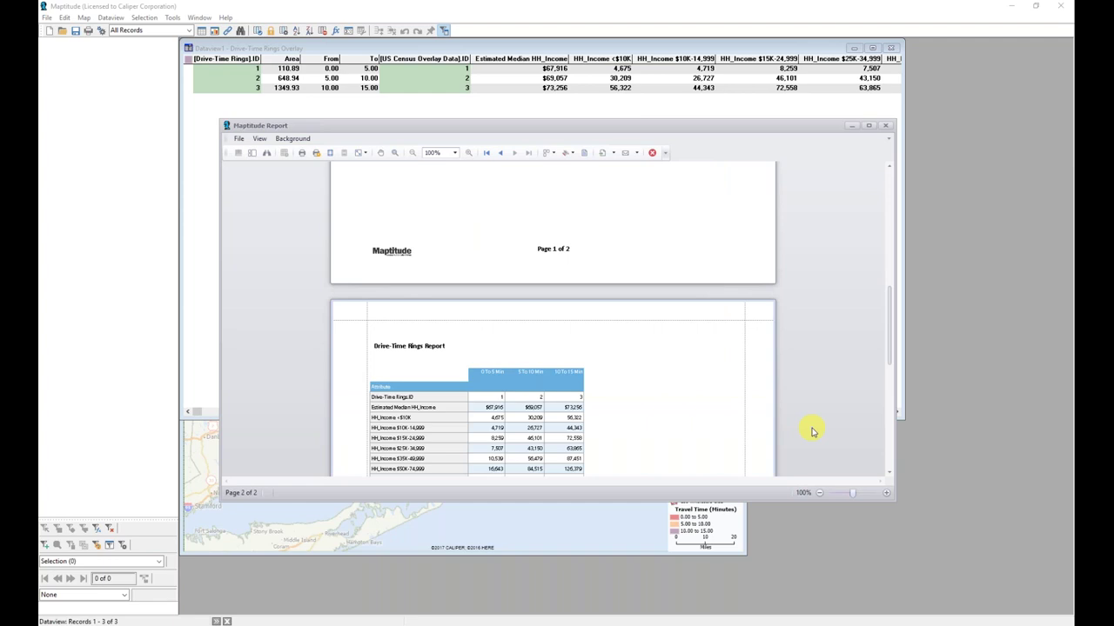
{"action": "scroll", "coordinate": [811, 431], "scroll_direction": "down", "scroll_amount": 4}
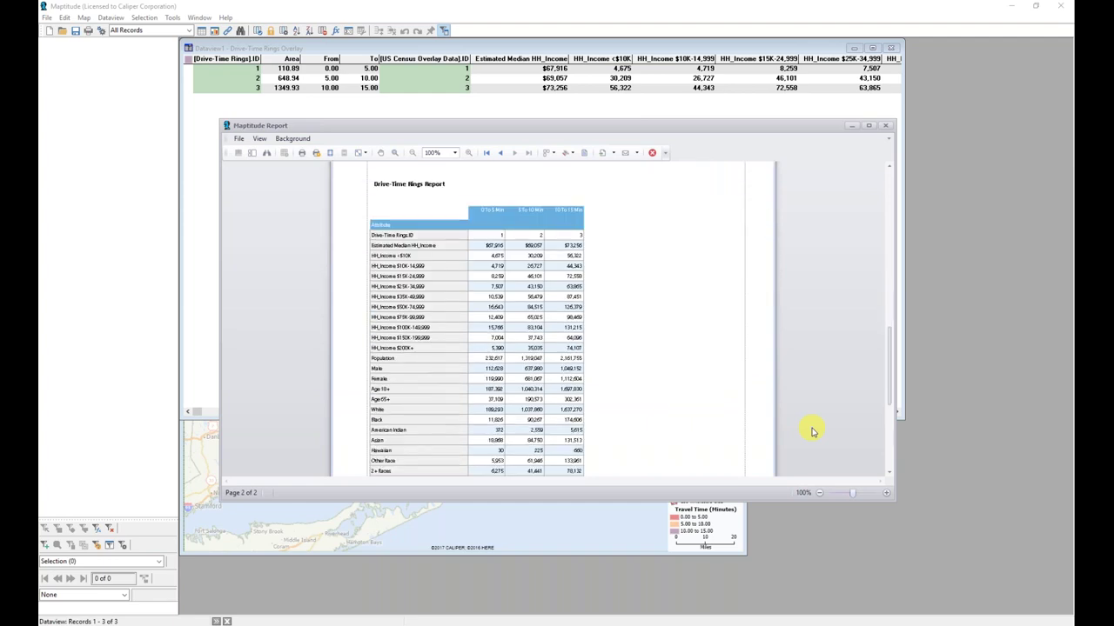
{"action": "scroll", "coordinate": [810, 431], "scroll_direction": "down", "scroll_amount": 2}
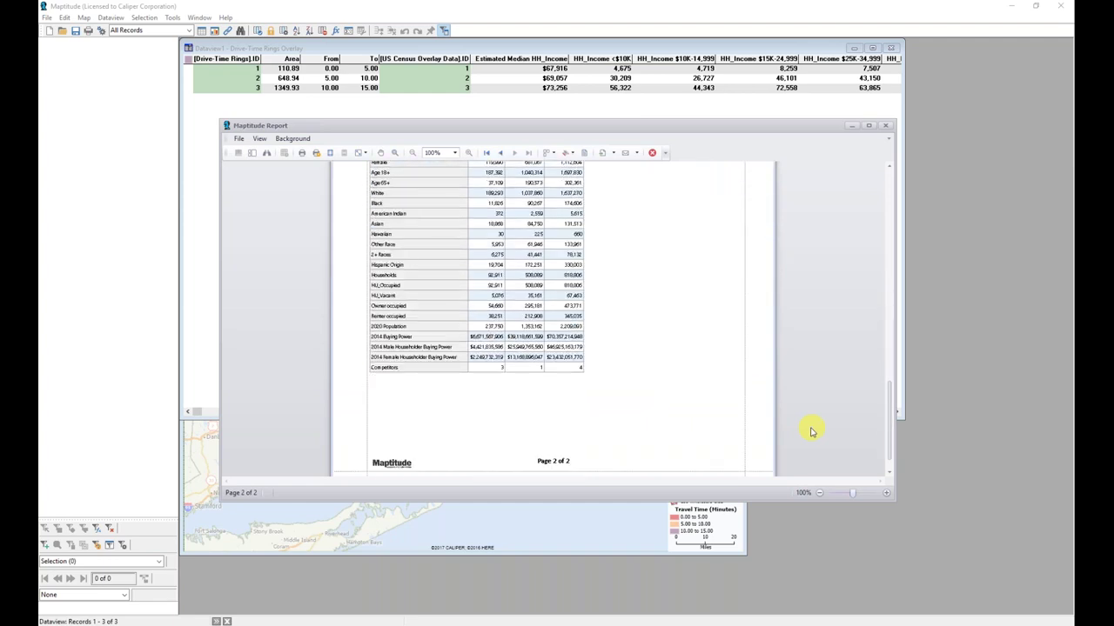
{"action": "scroll", "coordinate": [617, 389], "scroll_direction": "down", "scroll_amount": 1}
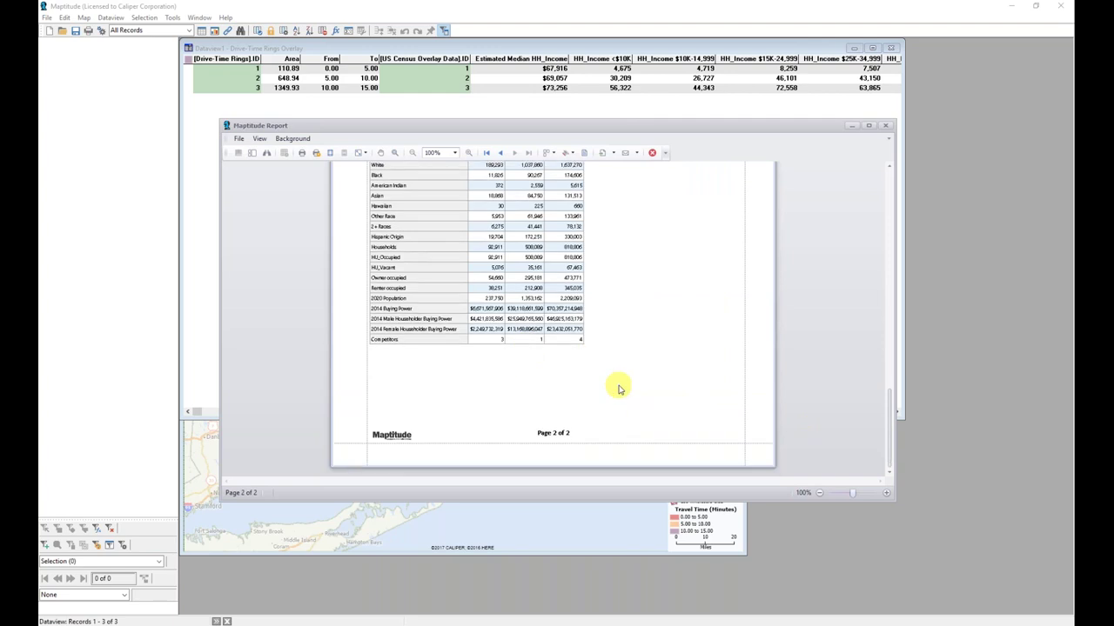
{"action": "scroll", "coordinate": [618, 389], "scroll_direction": "up", "scroll_amount": 5}
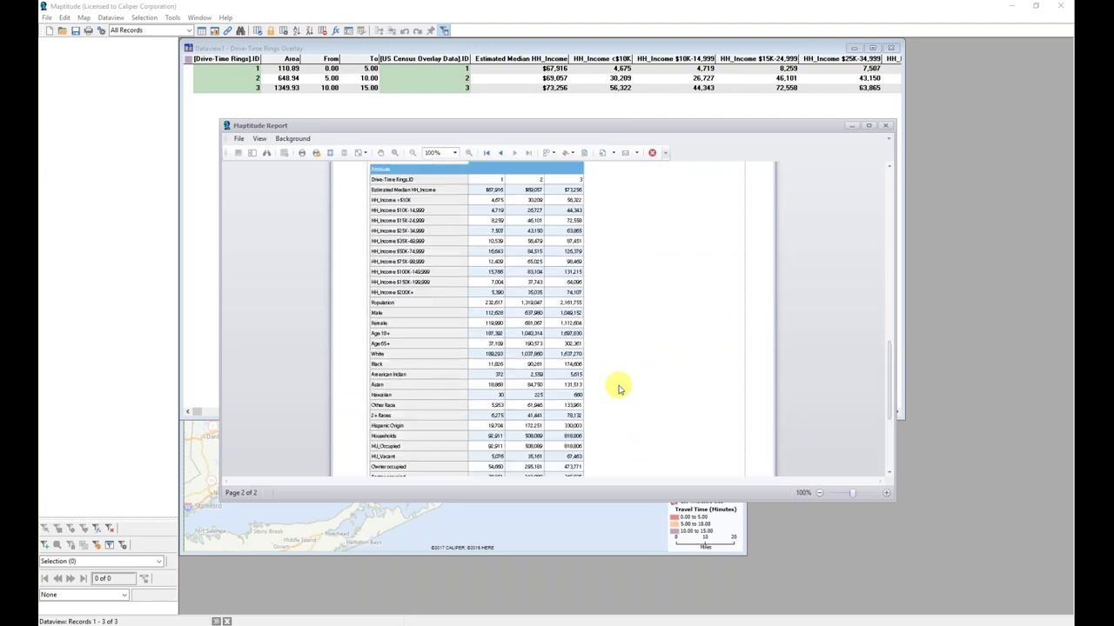
{"action": "left_click", "coordinate": [887, 126]}
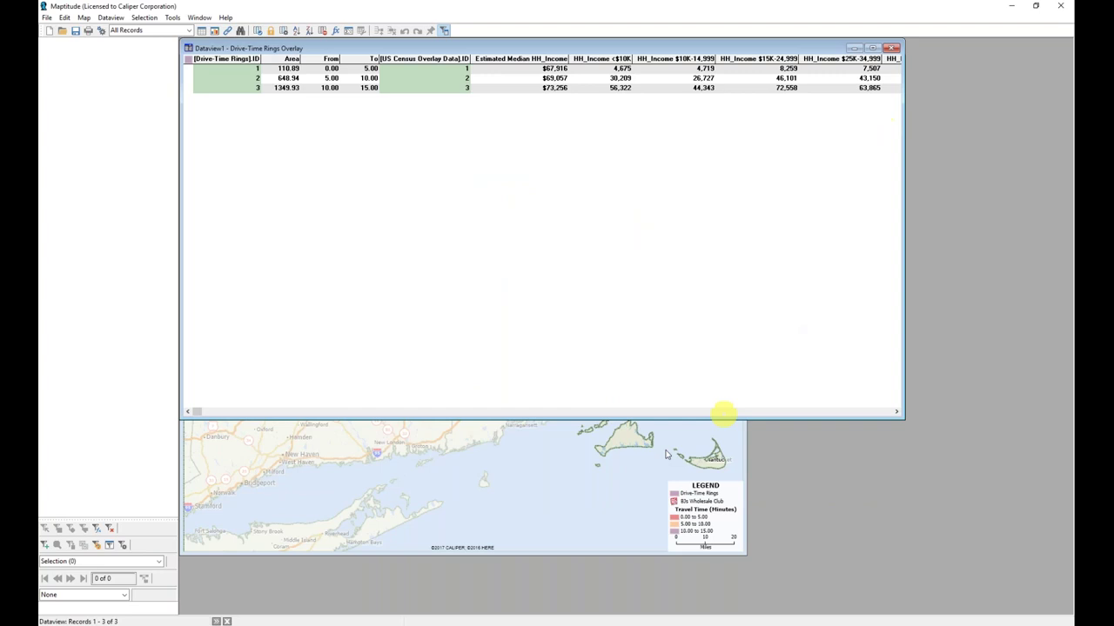
Bring the Drive Time Map window back in front of the overlay dataview.
{"action": "left_click", "coordinate": [528, 524]}
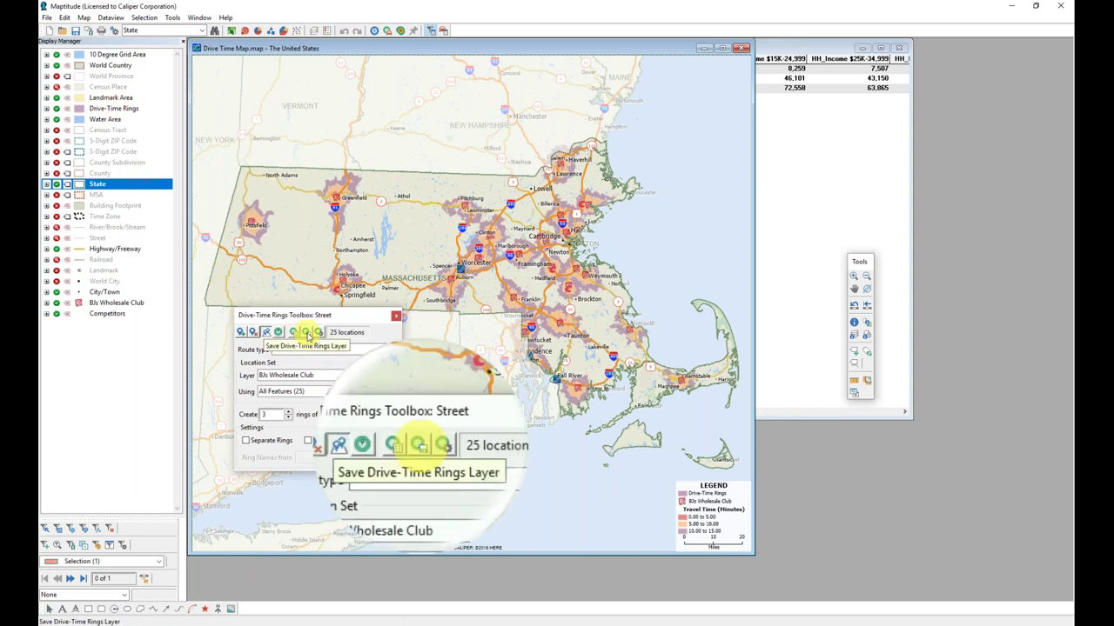
Save the rings as layer file DriveTimeRingsLayer.dbd inside the Training folder.
{"action": "left_click", "coordinate": [307, 336]}
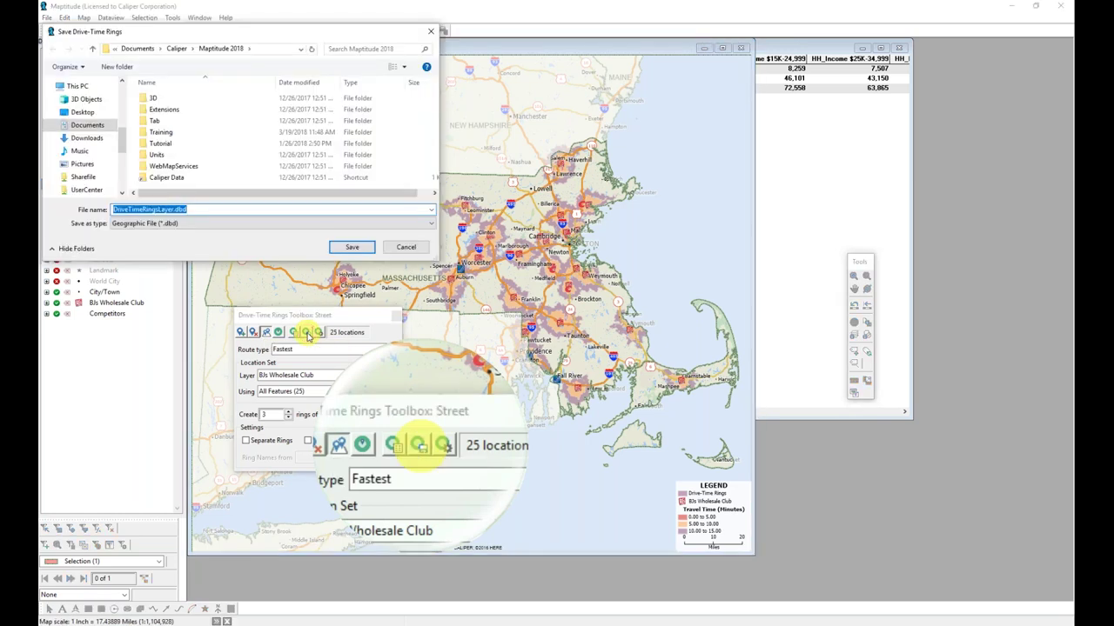
{"action": "double_click", "coordinate": [171, 136]}
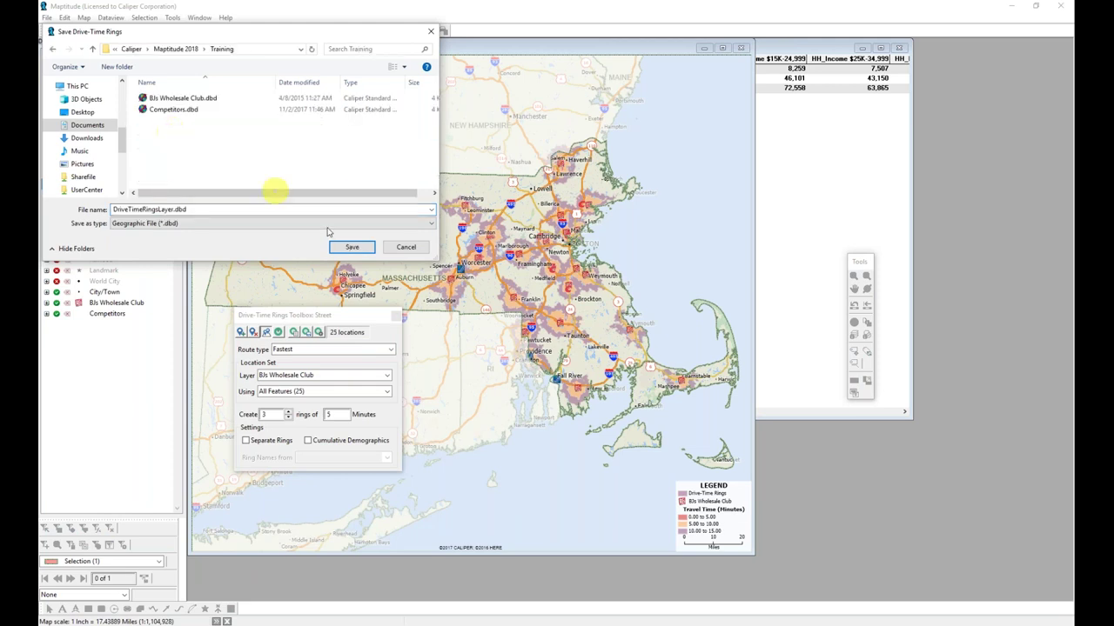
{"action": "left_click", "coordinate": [355, 250]}
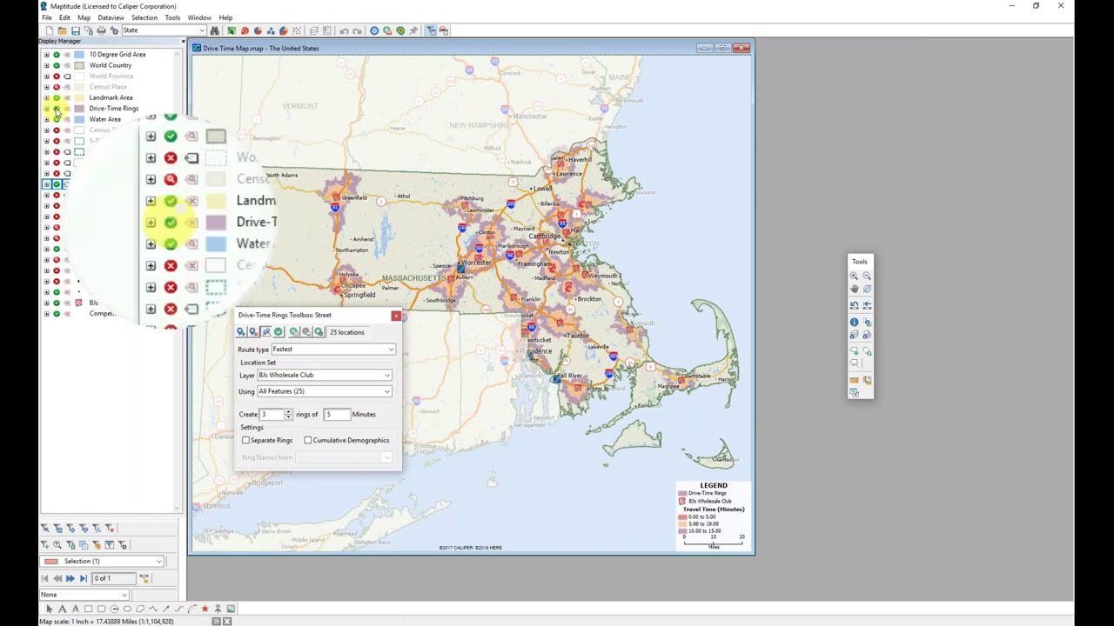
Switch off the Drive-Time Rings layer's visibility in the Display Manager.
{"action": "left_click", "coordinate": [56, 108]}
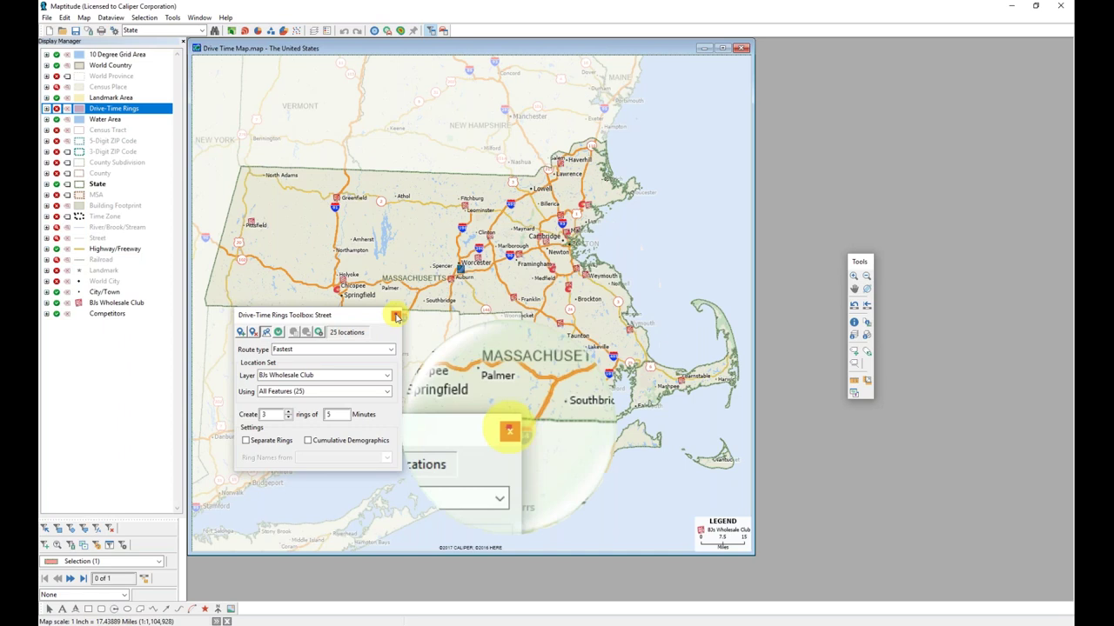
Close the ring settings and reopen a fresh Drive-Time Rings Toolbox away from central Massachusetts.
{"action": "left_click", "coordinate": [396, 317]}
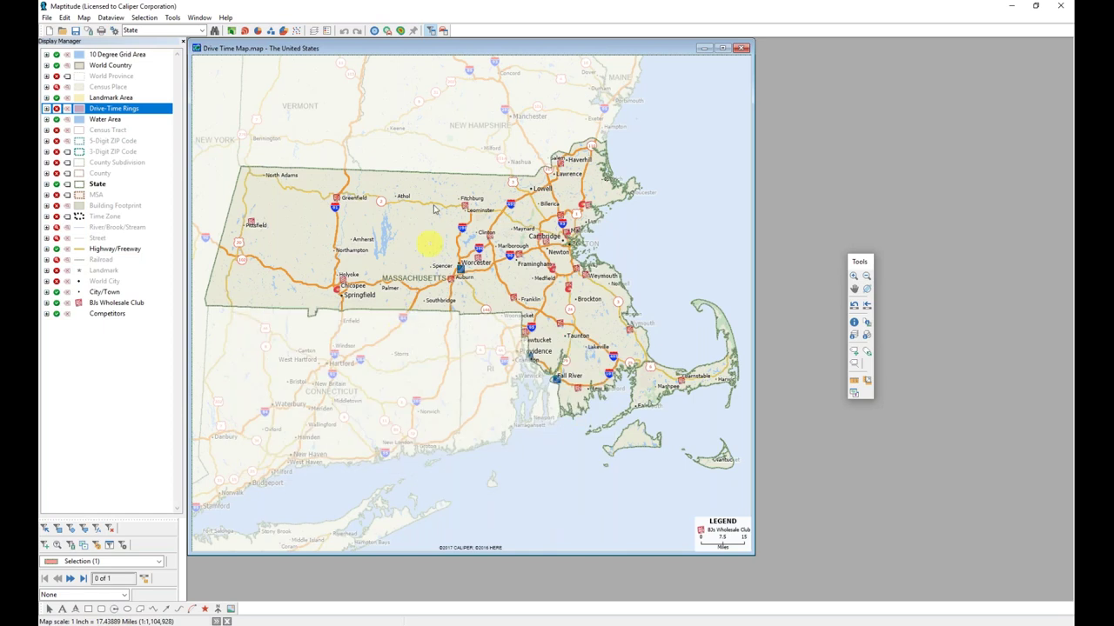
{"action": "left_click", "coordinate": [388, 32]}
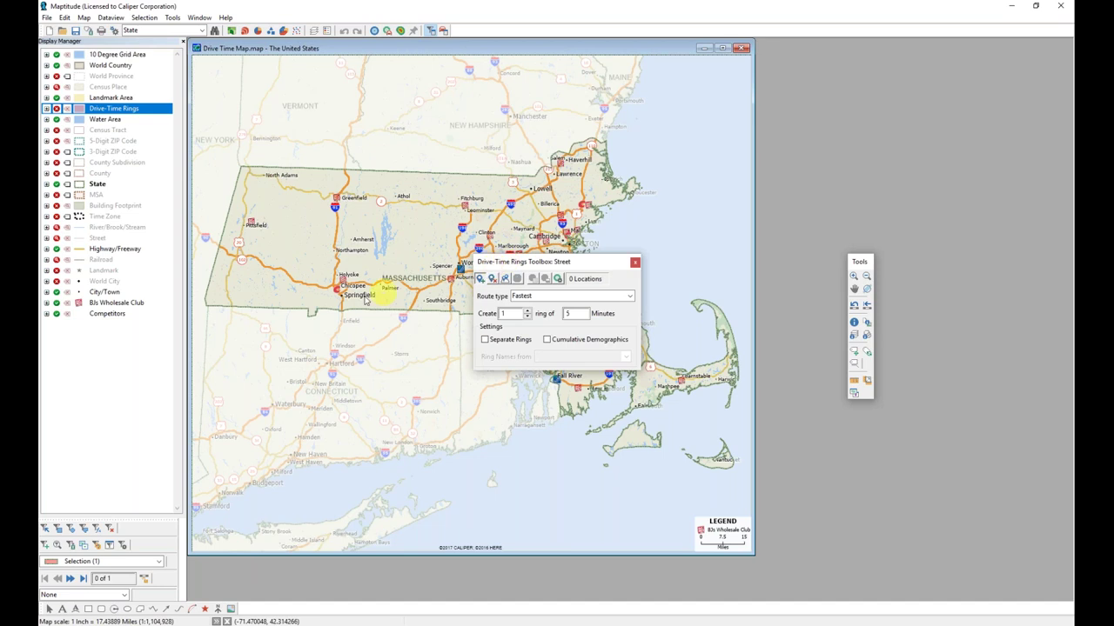
{"action": "left_click_drag", "start_coordinate": [252, 369], "coordinate": [252, 369]}
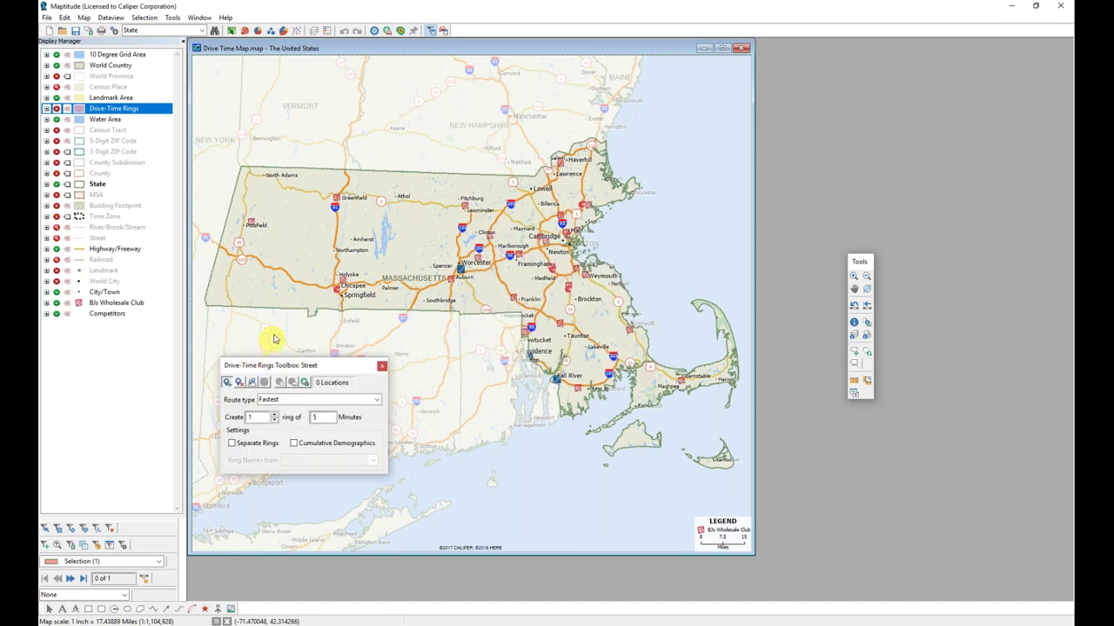
Center the rings on the BJs Wholesale Club layer, set 3 rings, and compute them.
{"action": "left_click", "coordinate": [252, 383]}
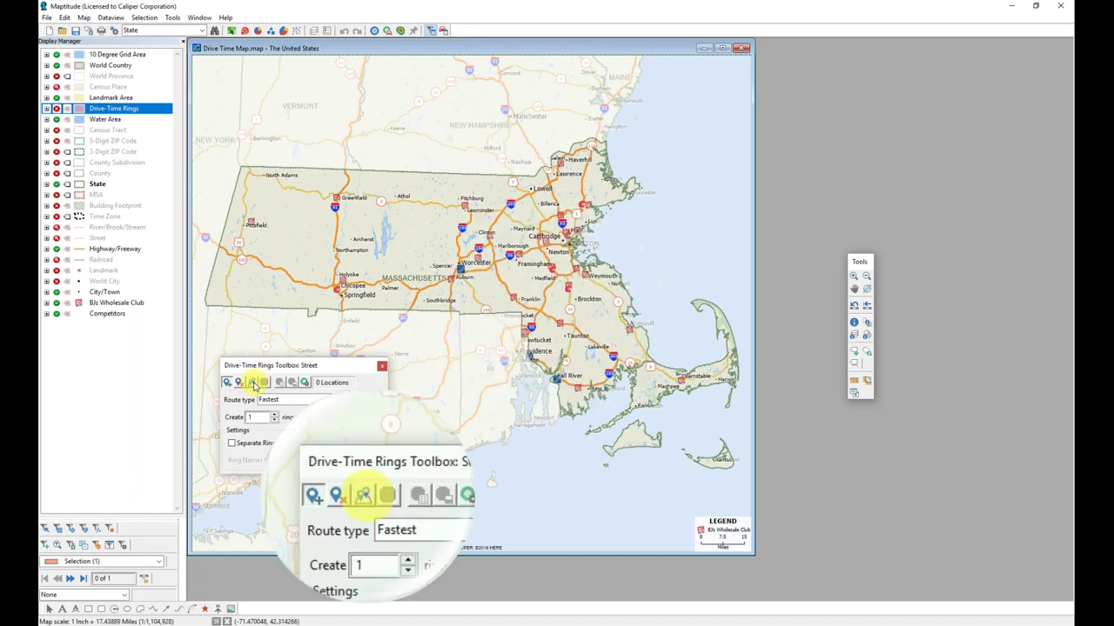
{"action": "left_click", "coordinate": [252, 383]}
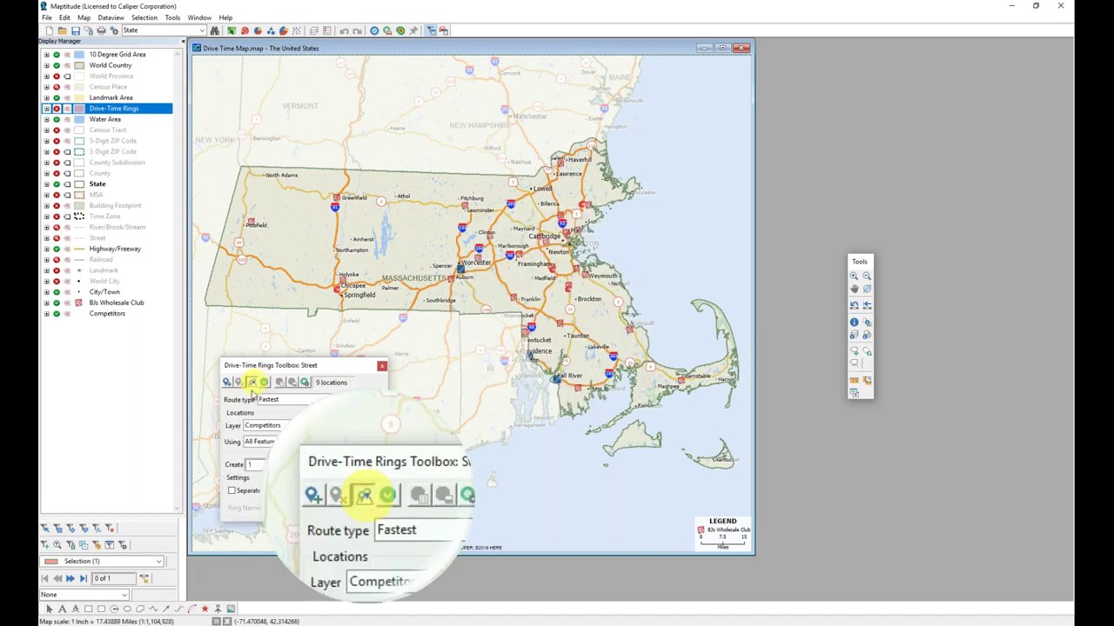
{"action": "left_click", "coordinate": [262, 427]}
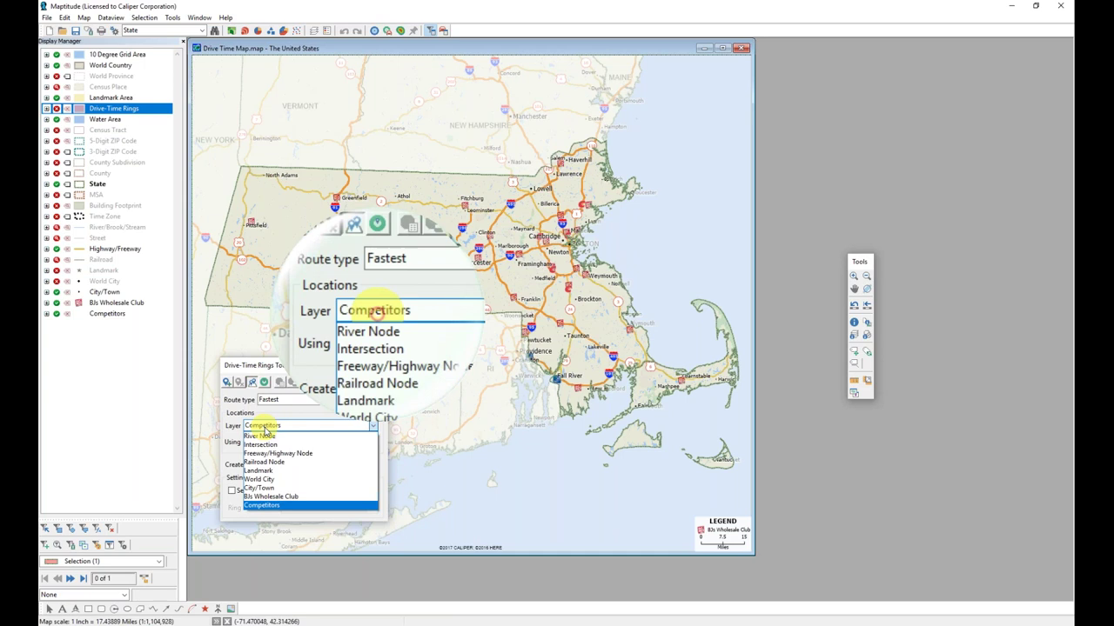
{"action": "left_click", "coordinate": [268, 496]}
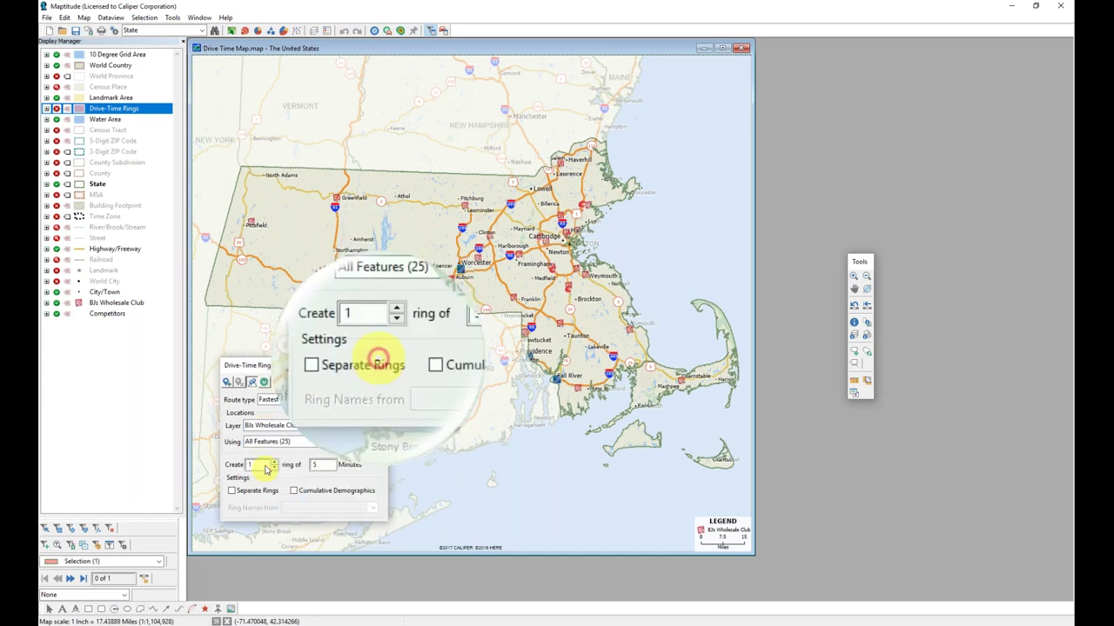
{"action": "left_click", "coordinate": [270, 461]}
{"action": "left_click", "coordinate": [272, 462]}
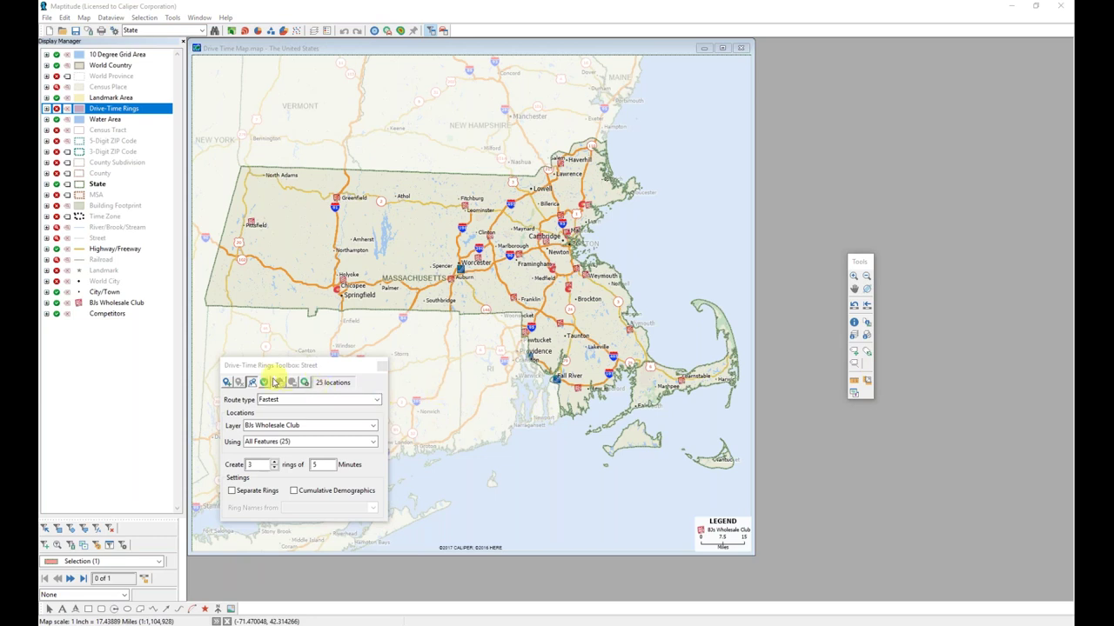
{"action": "left_click", "coordinate": [266, 382]}
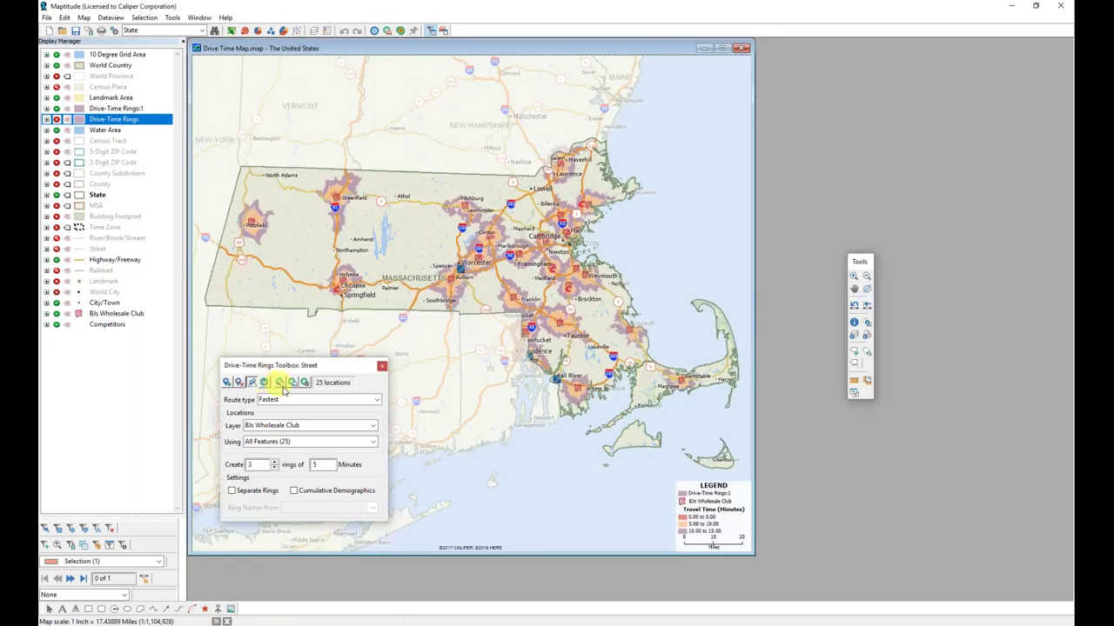
Set the new rings' demographics to count Competitors and confirm both settings dialogs.
{"action": "left_click", "coordinate": [304, 383]}
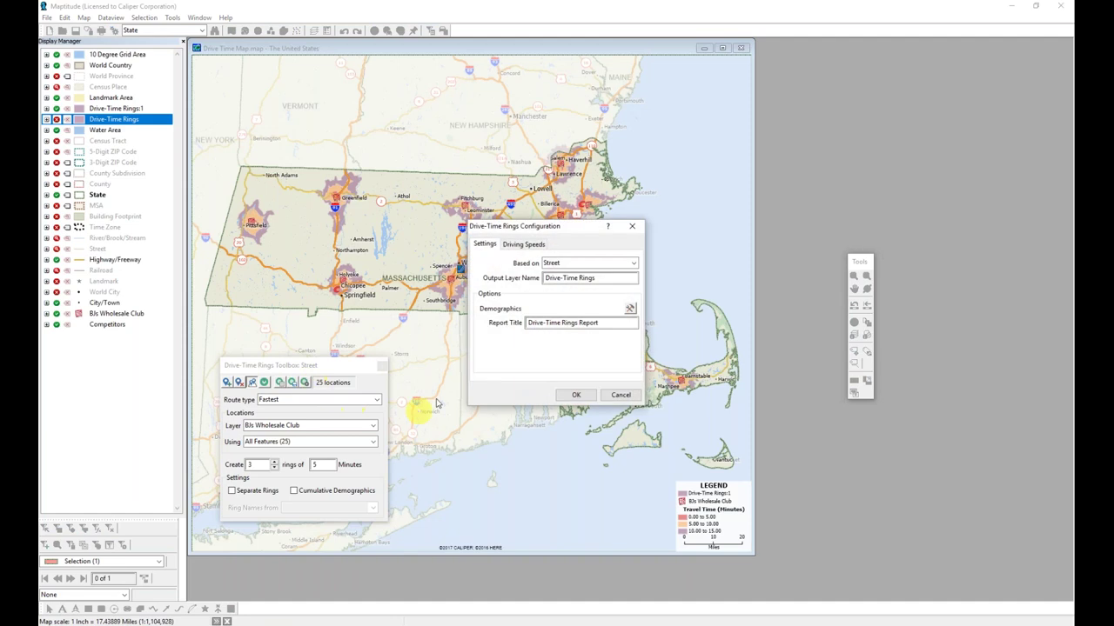
{"action": "left_click", "coordinate": [630, 308]}
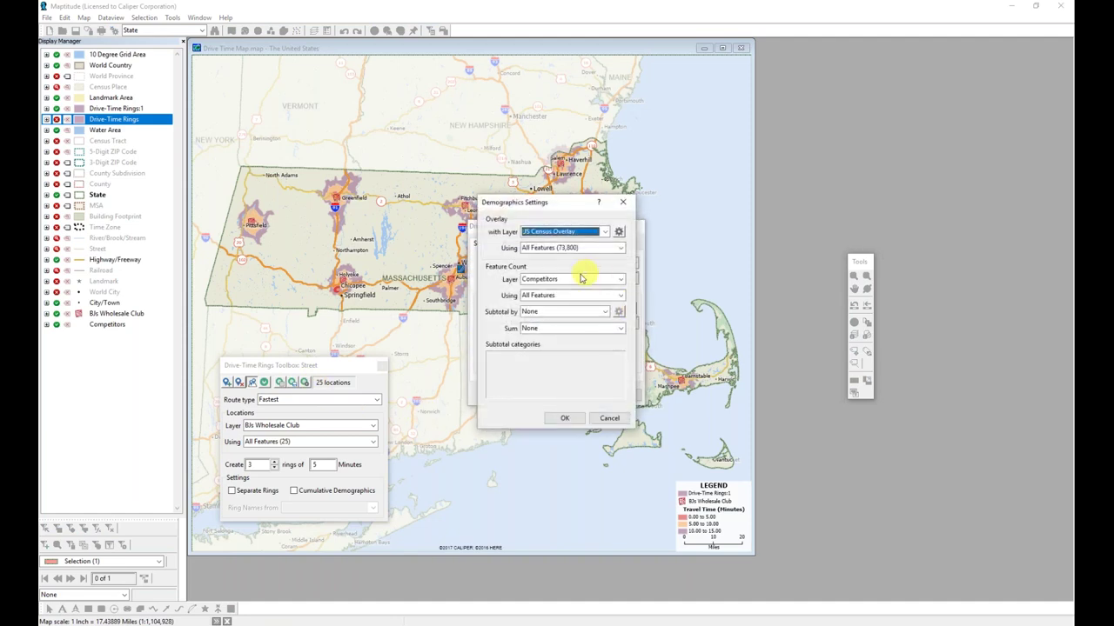
{"action": "left_click", "coordinate": [619, 279]}
{"action": "left_click", "coordinate": [566, 302]}
{"action": "left_click", "coordinate": [565, 419]}
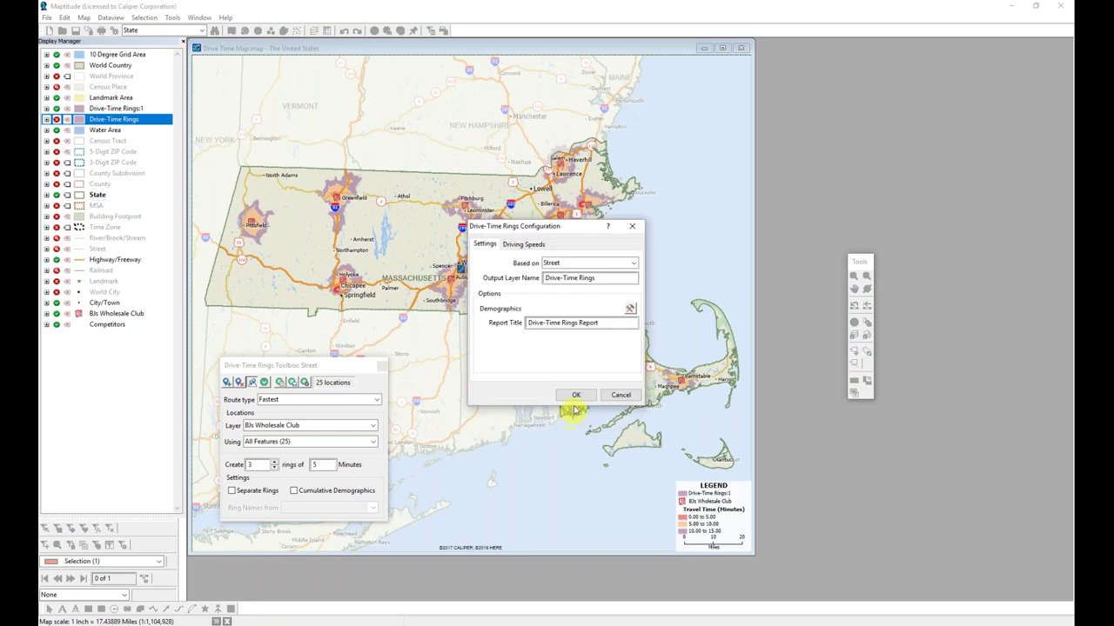
{"action": "left_click", "coordinate": [576, 396]}
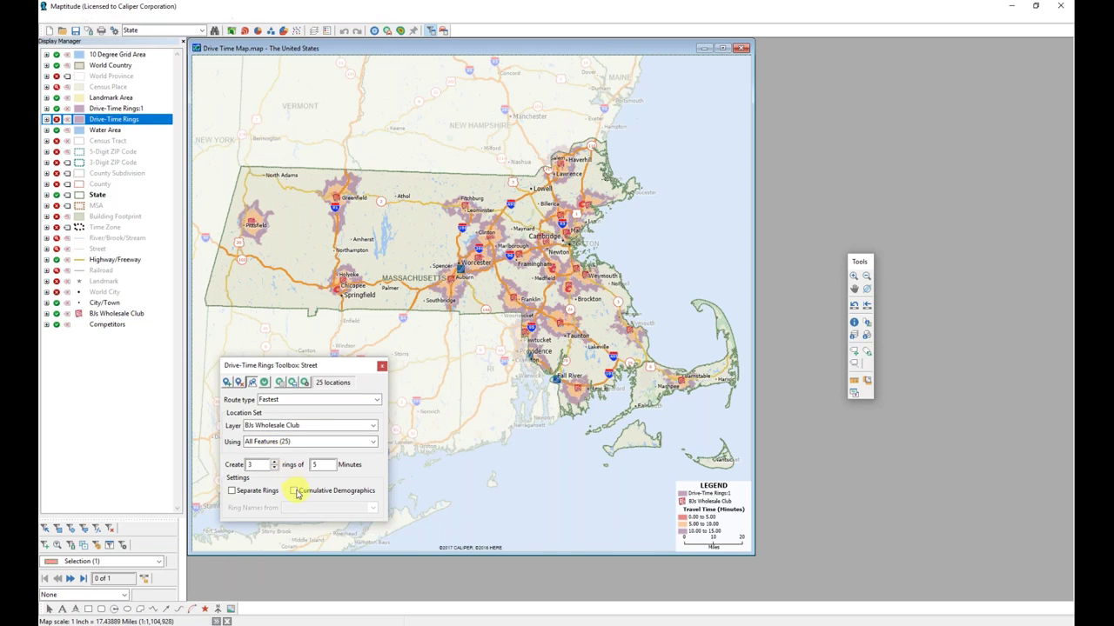
Enable Cumulative Demographics and rerun the rings to generate a new report.
{"action": "left_click", "coordinate": [295, 492]}
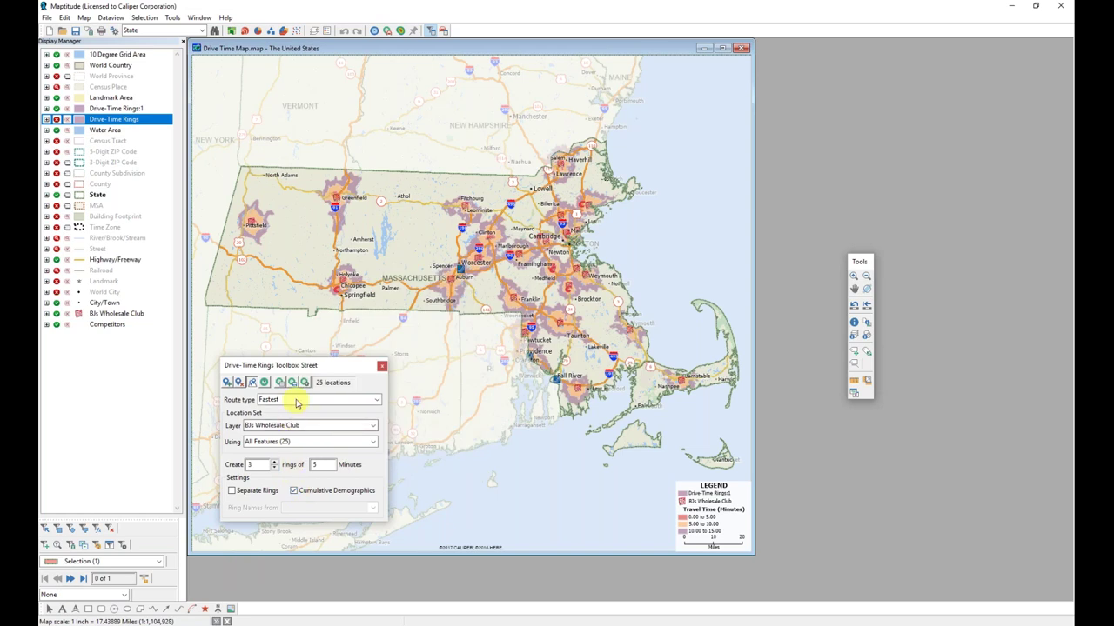
{"action": "left_click", "coordinate": [280, 383]}
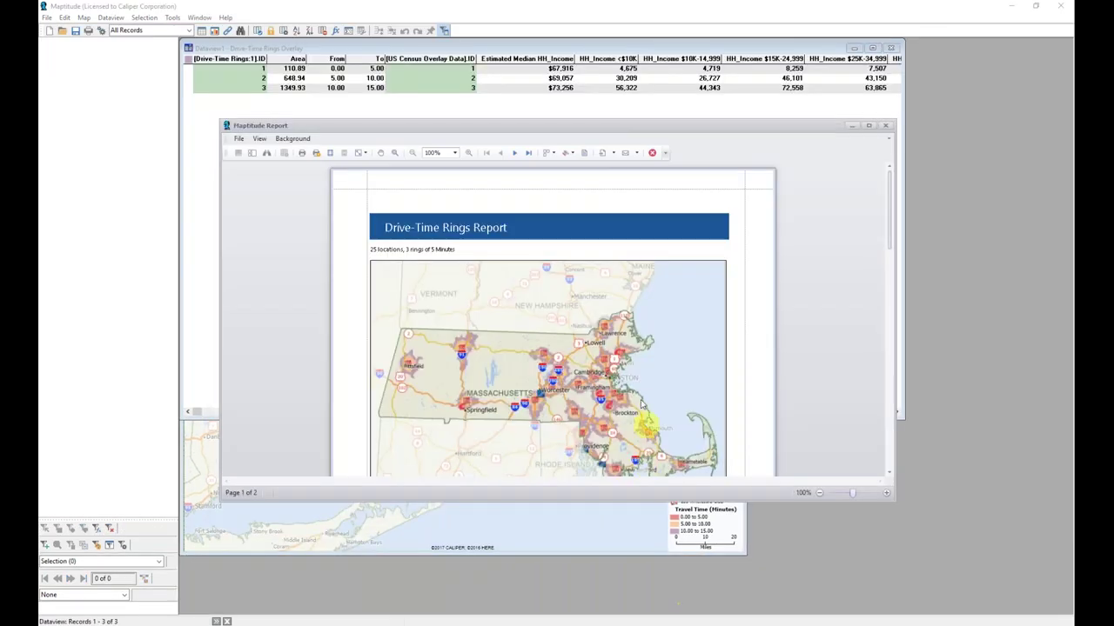
Review the report's ring map page and page-2 demographics table, then close it.
{"action": "scroll", "coordinate": [636, 398], "scroll_direction": "down", "scroll_amount": 1}
{"action": "scroll", "coordinate": [636, 401], "scroll_direction": "down", "scroll_amount": 7}
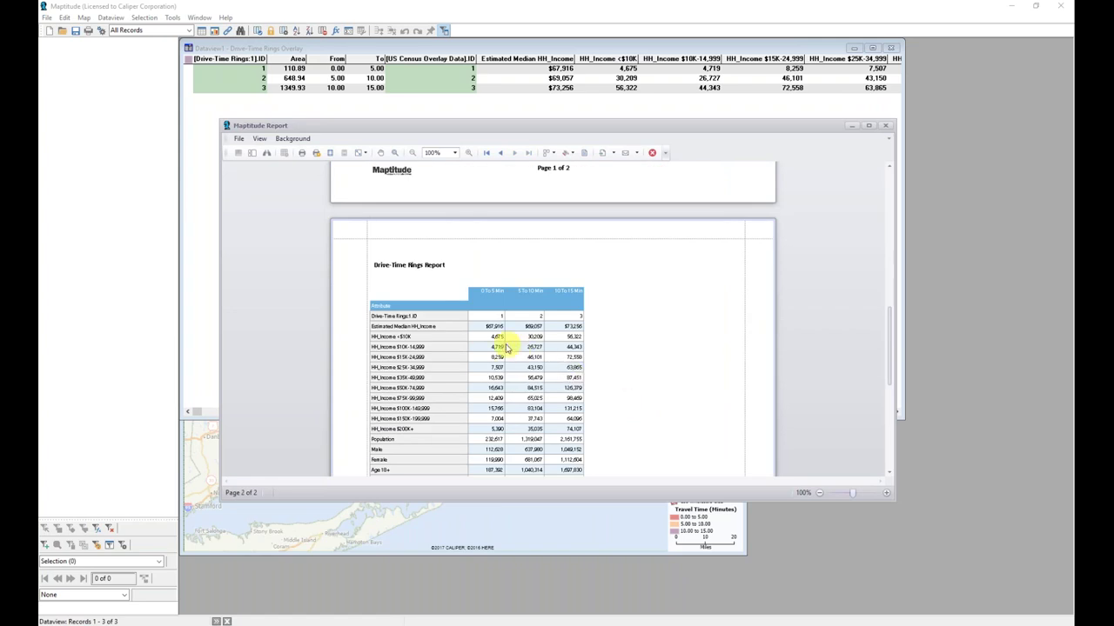
{"action": "scroll", "coordinate": [628, 377], "scroll_direction": "down", "scroll_amount": 4}
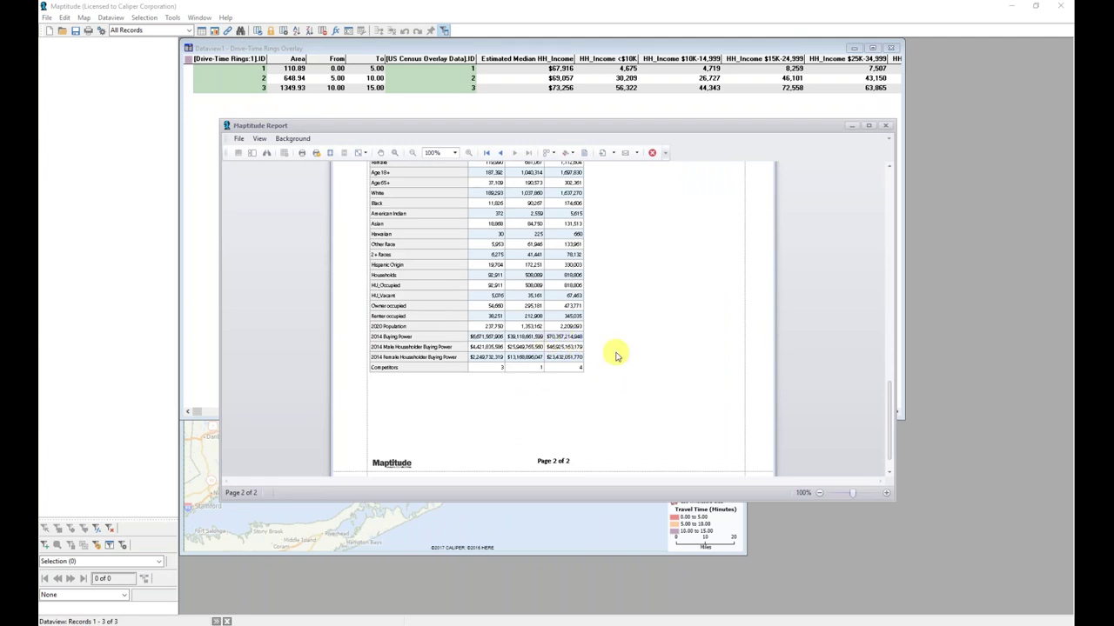
{"action": "scroll", "coordinate": [614, 354], "scroll_direction": "up", "scroll_amount": 5}
{"action": "scroll", "coordinate": [617, 356], "scroll_direction": "up", "scroll_amount": 6}
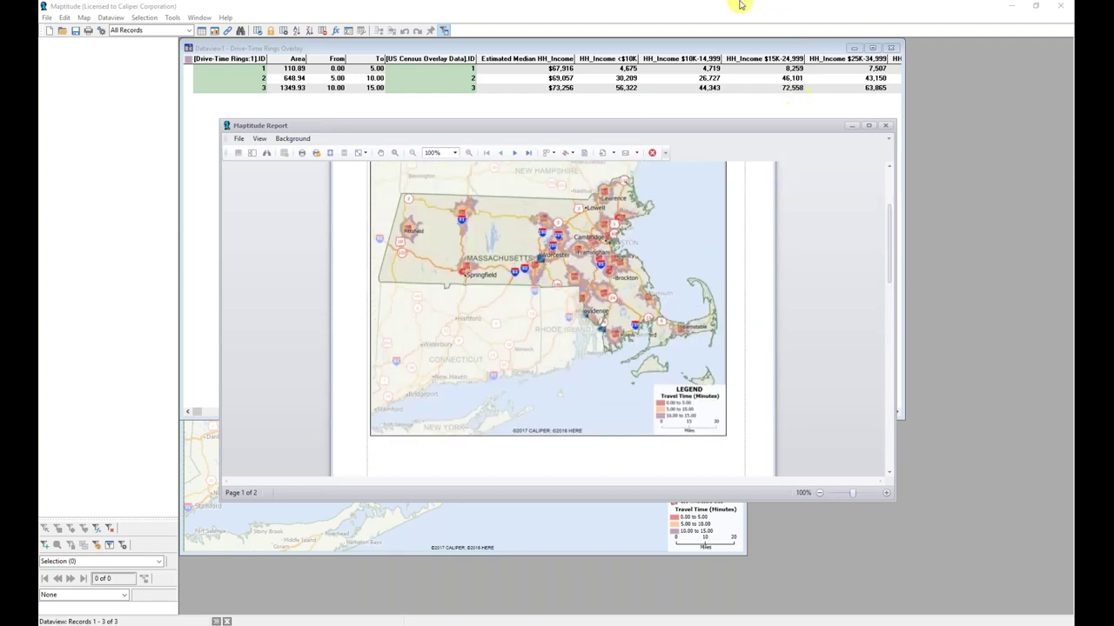
{"action": "key", "text": "alt+F4"}
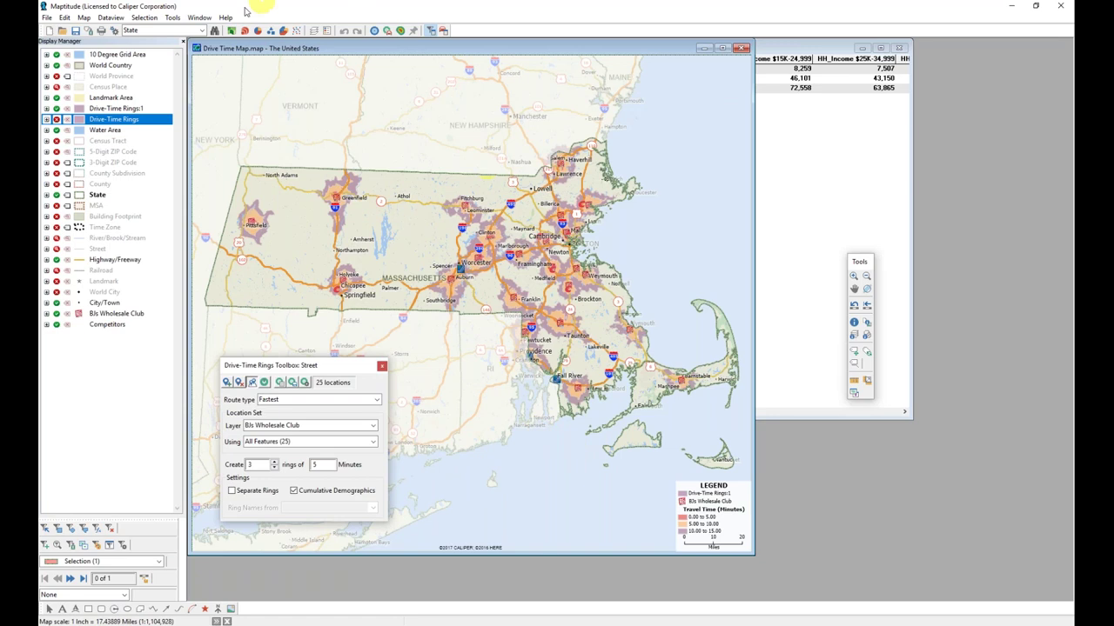
Return to the Drive Time Map window showing the BJs drive-time rings.
{"action": "left_click", "coordinate": [172, 18]}
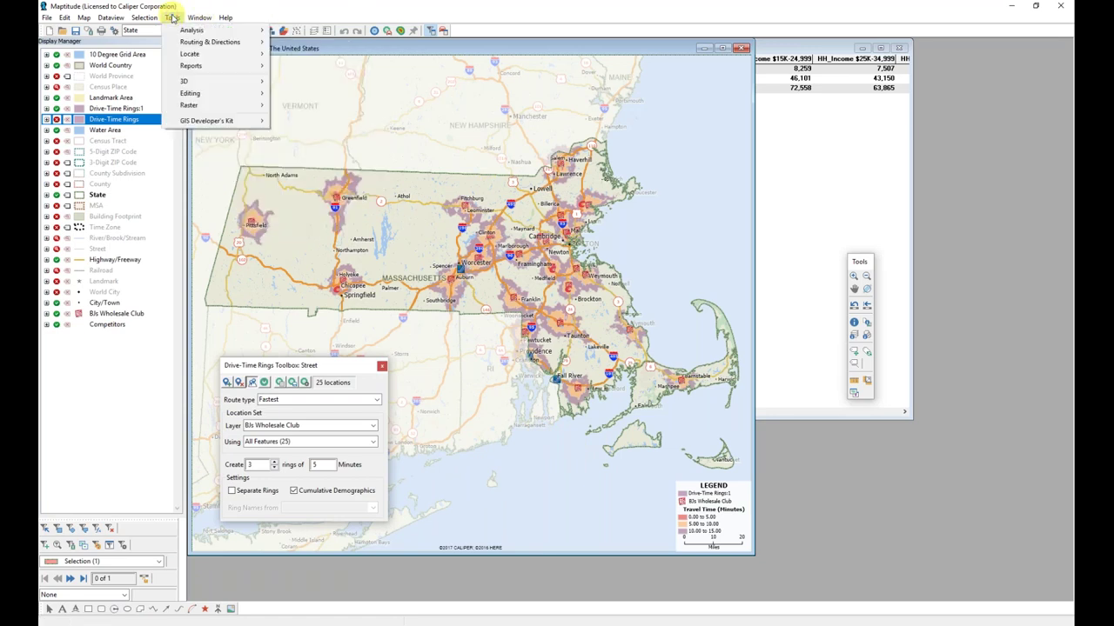
Build a Distance and Travel Time Table from BJs Wholesale Club origins to Competitors destinations.
{"action": "mouse_move", "coordinate": [202, 42]}
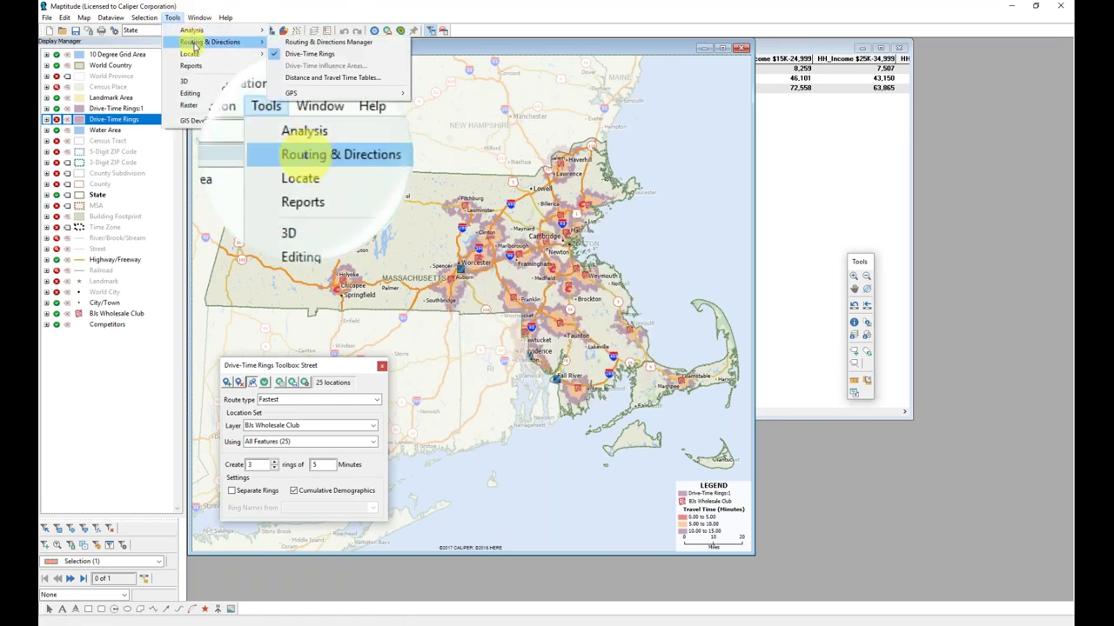
{"action": "left_click", "coordinate": [326, 78]}
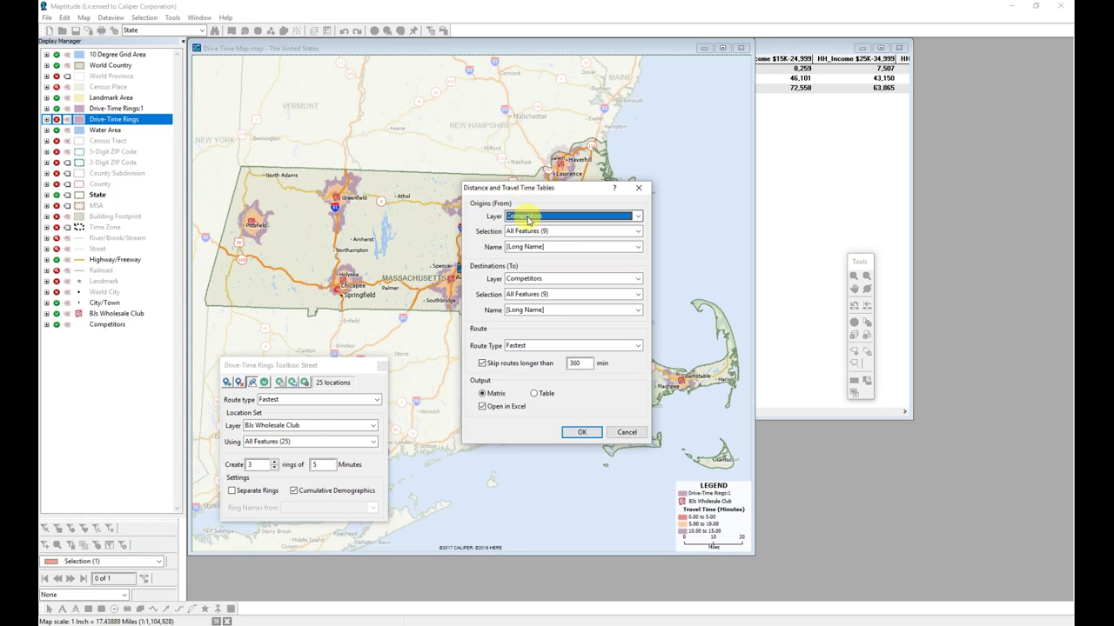
{"action": "left_click", "coordinate": [528, 219]}
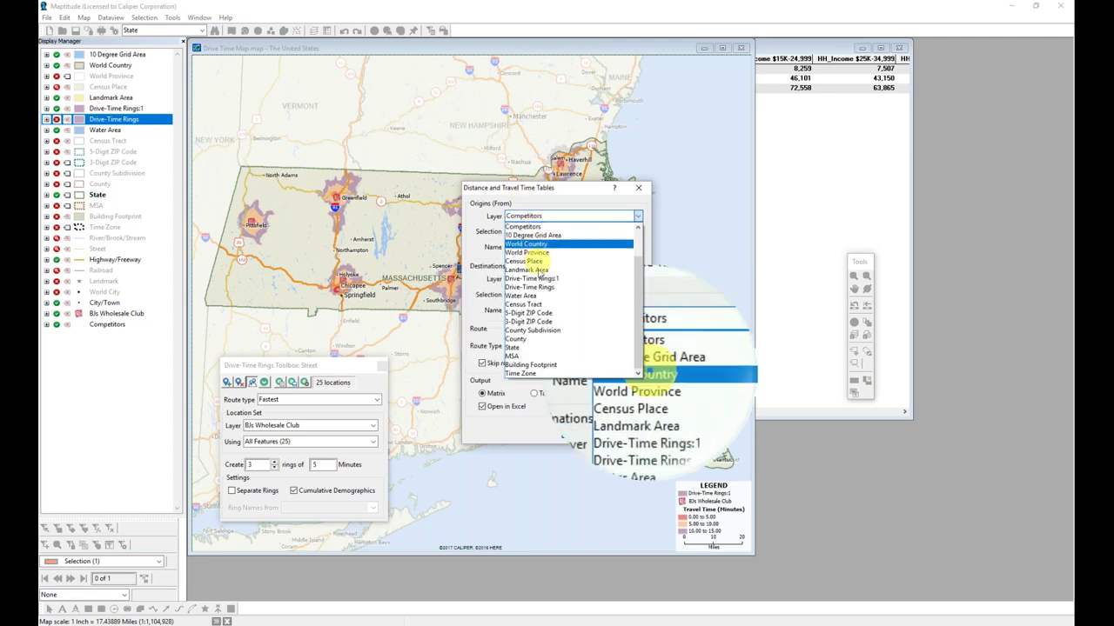
{"action": "scroll", "coordinate": [550, 321], "scroll_direction": "up", "scroll_amount": 1}
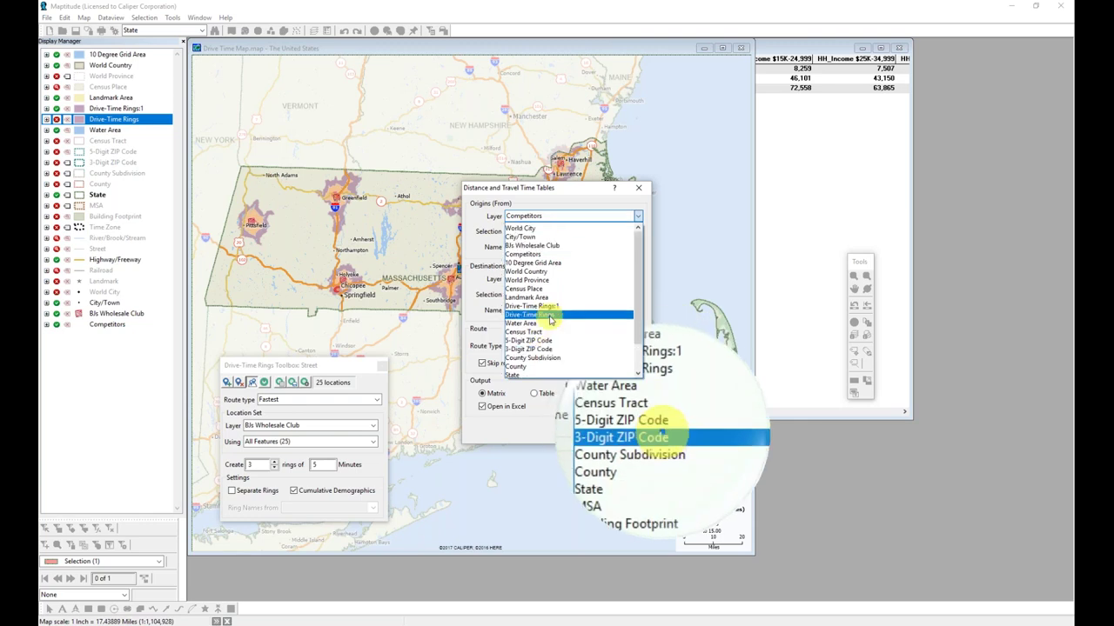
{"action": "scroll", "coordinate": [550, 320], "scroll_direction": "up", "scroll_amount": 1}
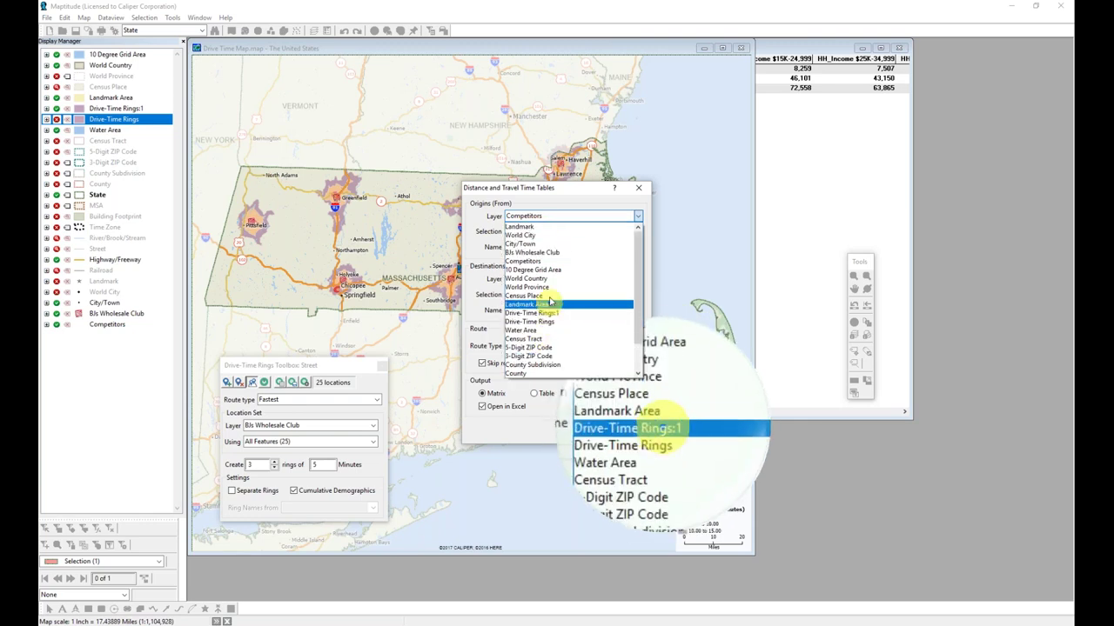
{"action": "left_click", "coordinate": [540, 252]}
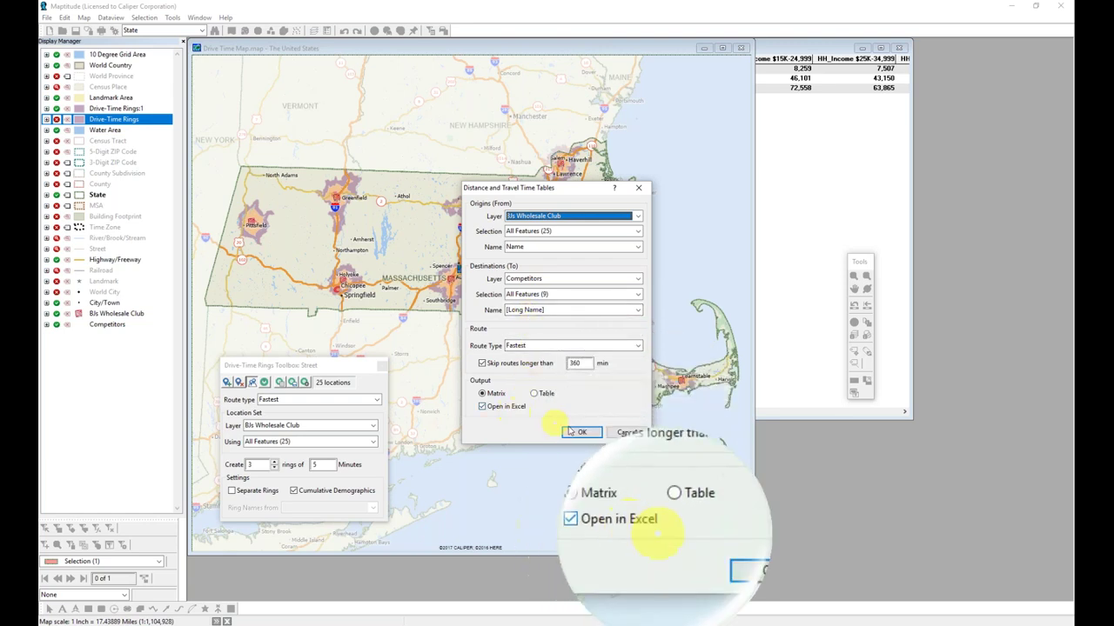
{"action": "left_click", "coordinate": [581, 432]}
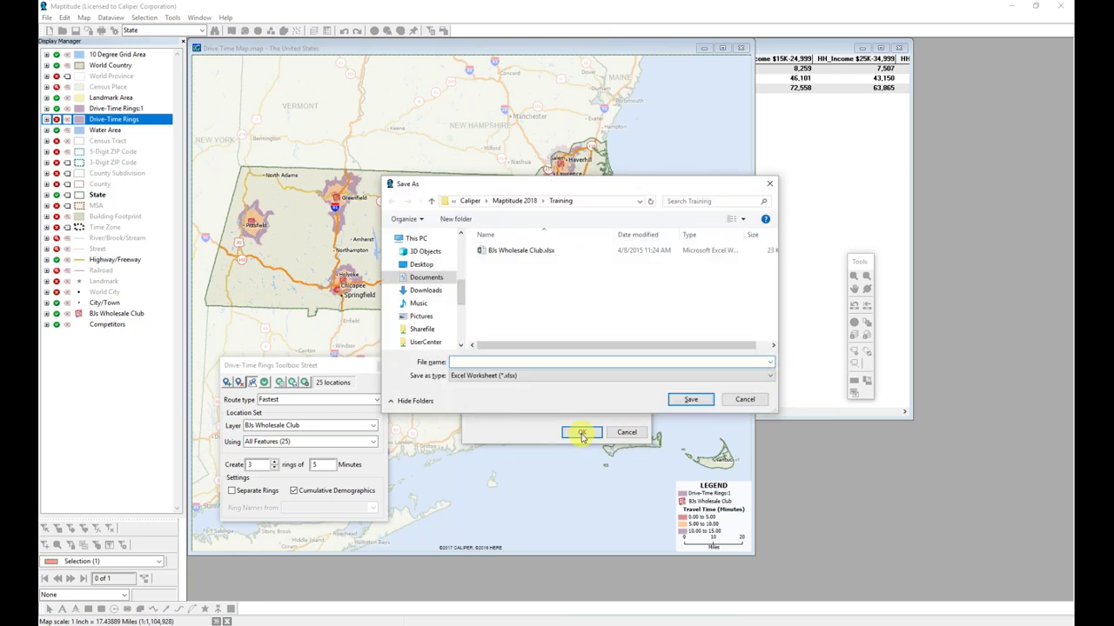
Save the matrix as 'TestMatrix' and let it compute and open in Excel.
{"action": "type", "text": "TestMatrix"}
{"action": "key", "text": "Return"}
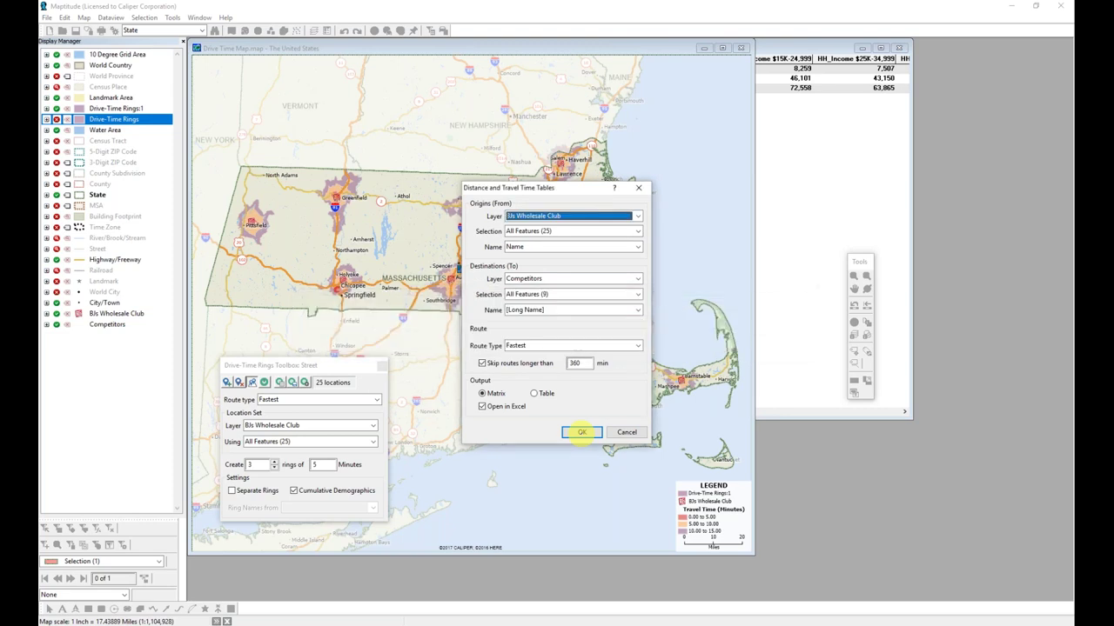
{"action": "left_click", "coordinate": [581, 433]}
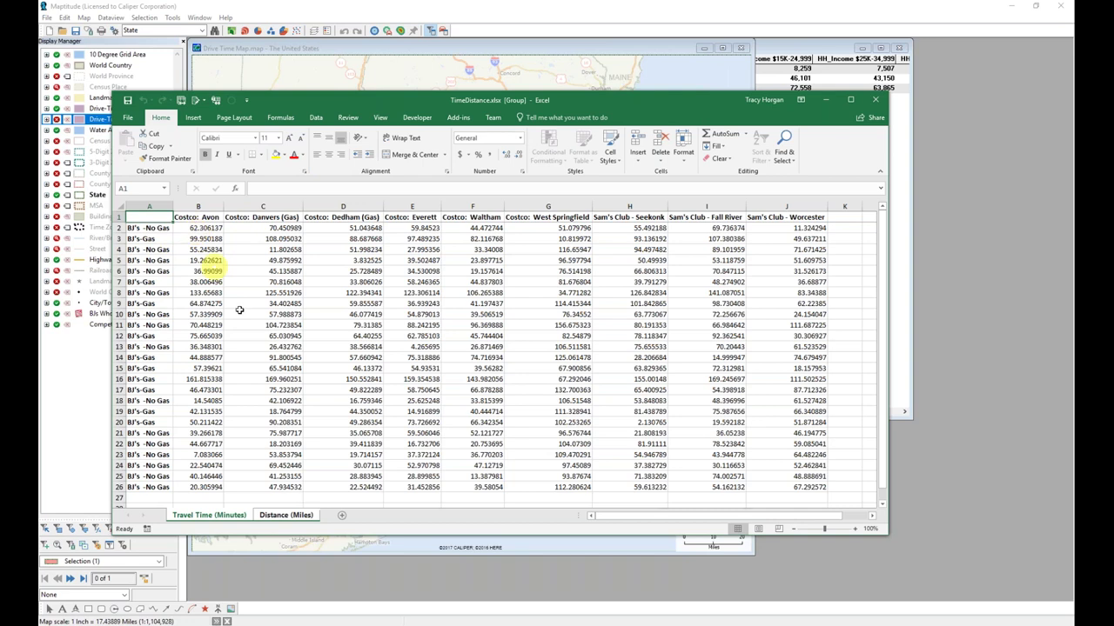
View the Distance (Miles) sheet of TimeDistance.xlsx with BJs-to-competitor mileages.
{"action": "left_click", "coordinate": [284, 515]}
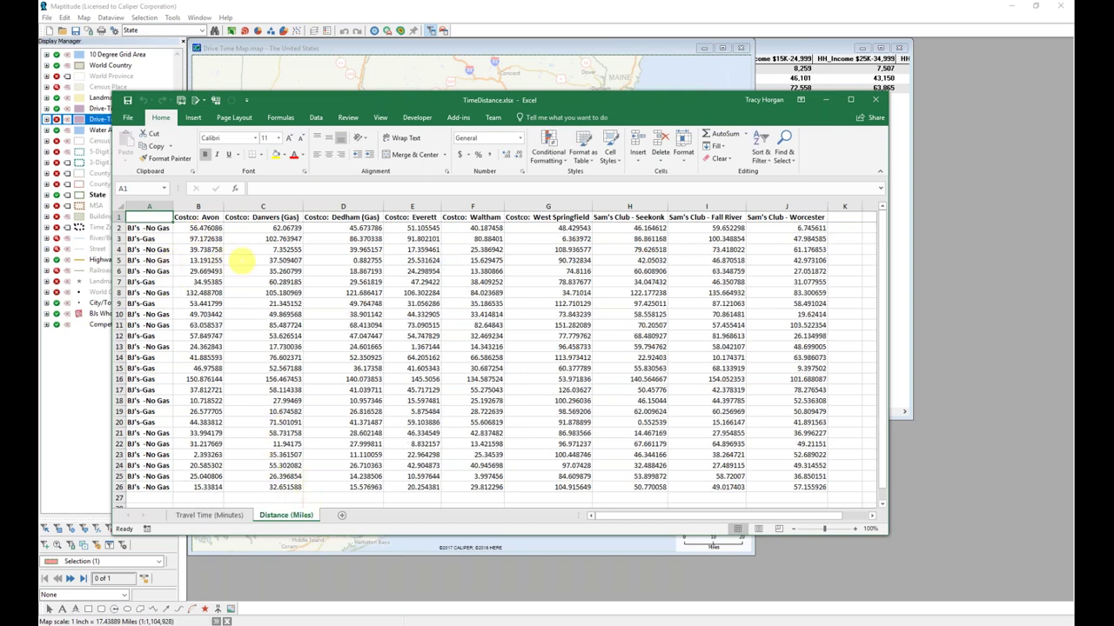